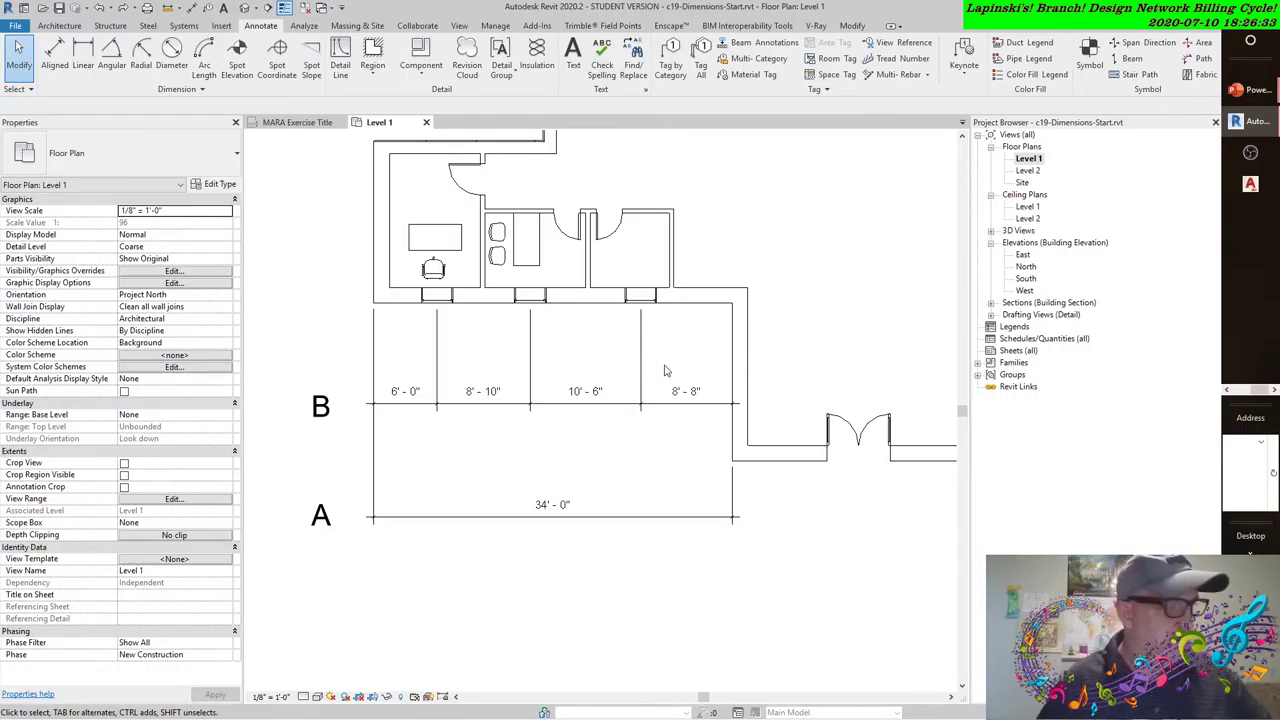
click(667, 369)
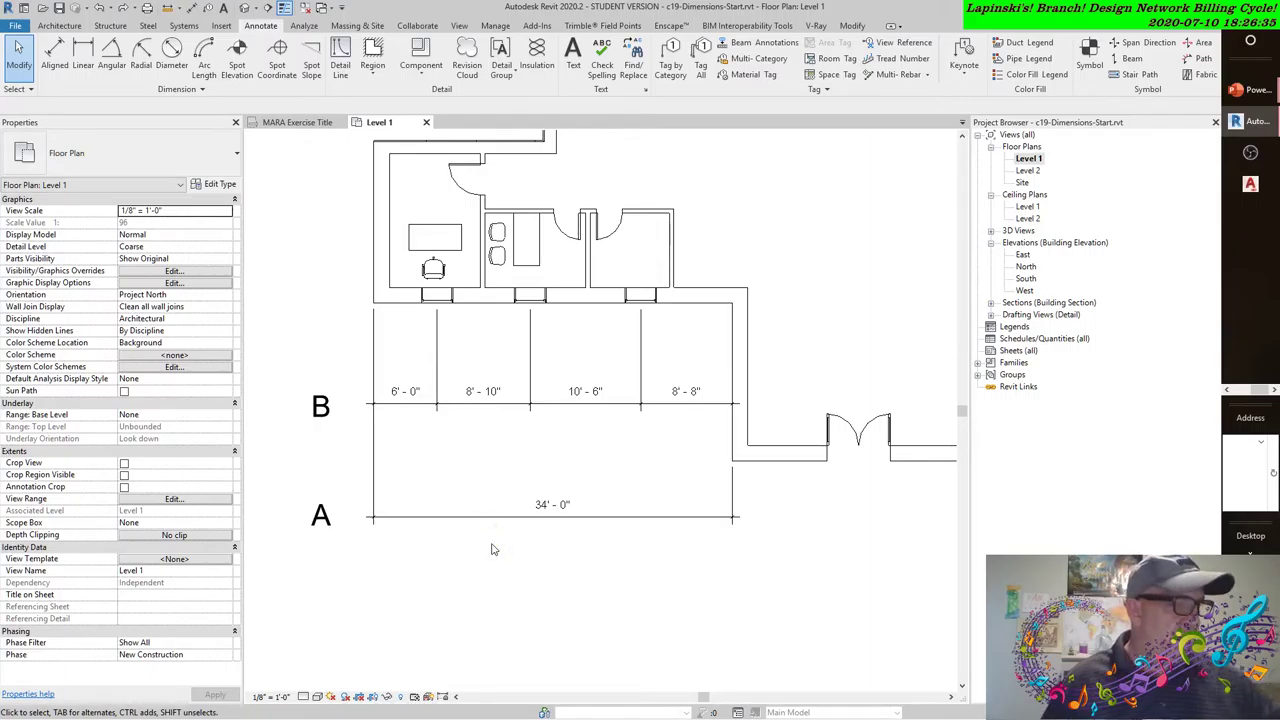
click(452, 570)
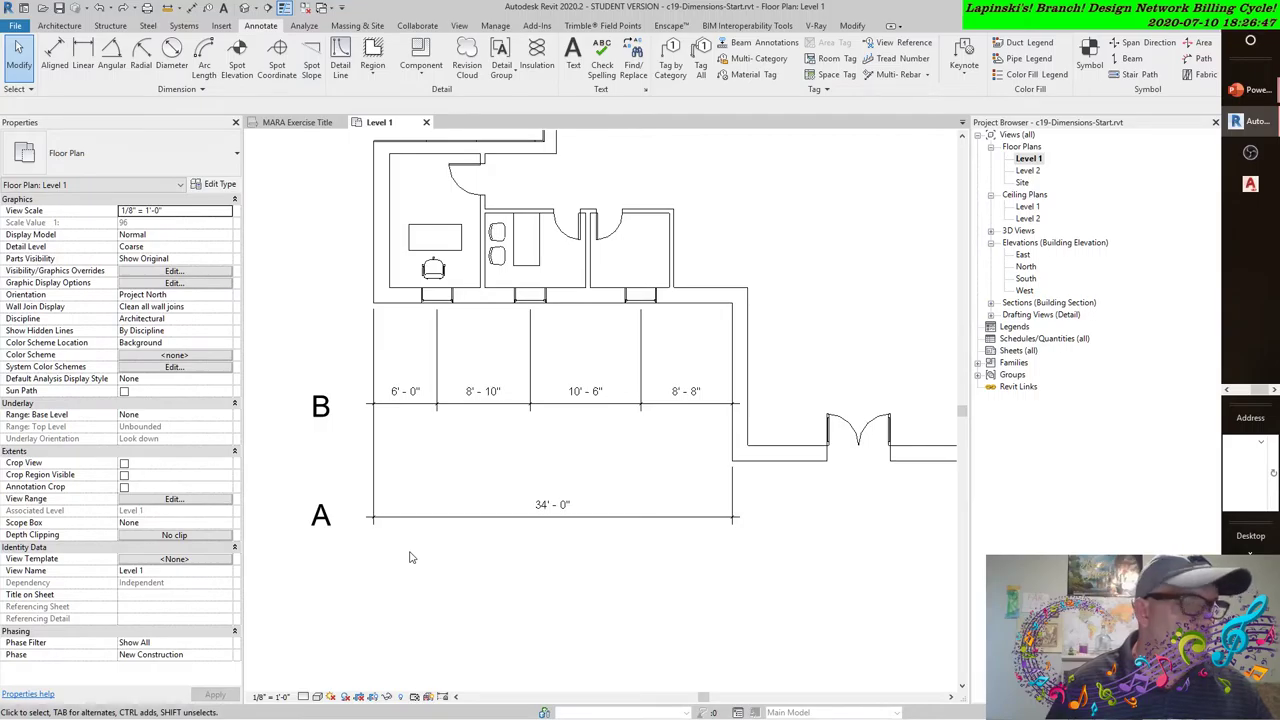
- Set Alternate Units to Below in the type properties of the overall dimension A's Linear - 3/32" Arial style
click(532, 519)
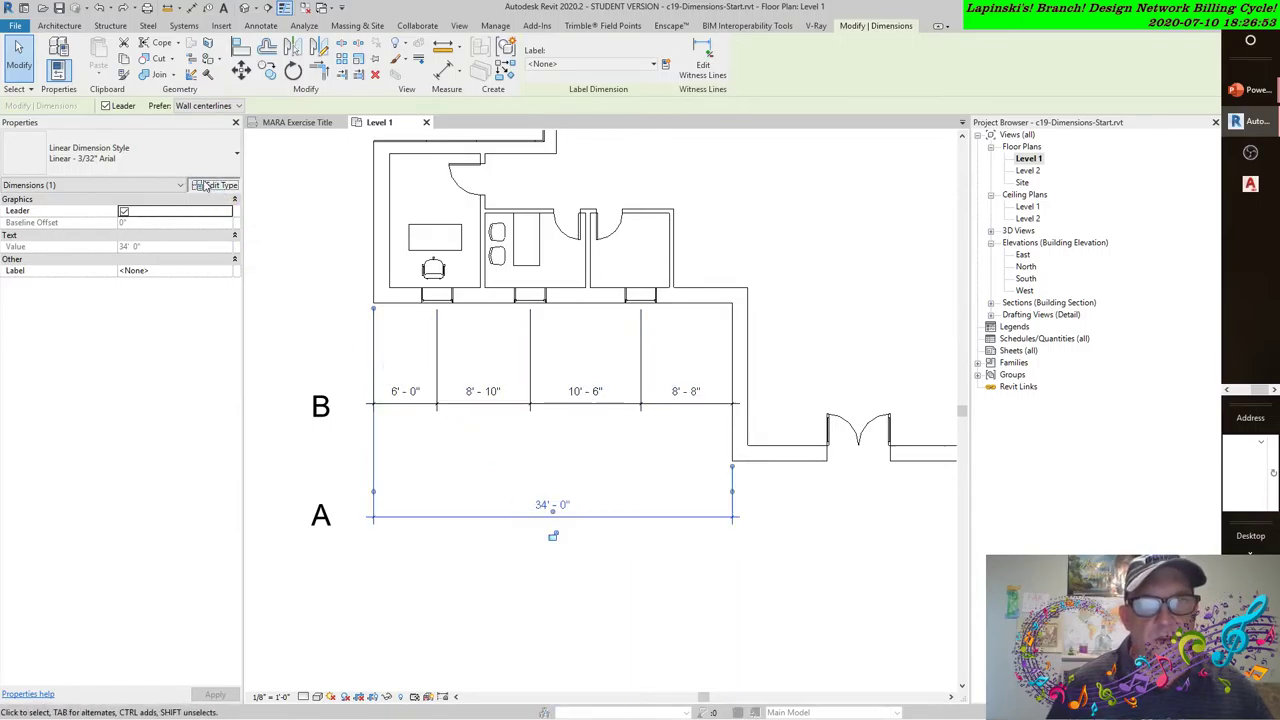
click(216, 185)
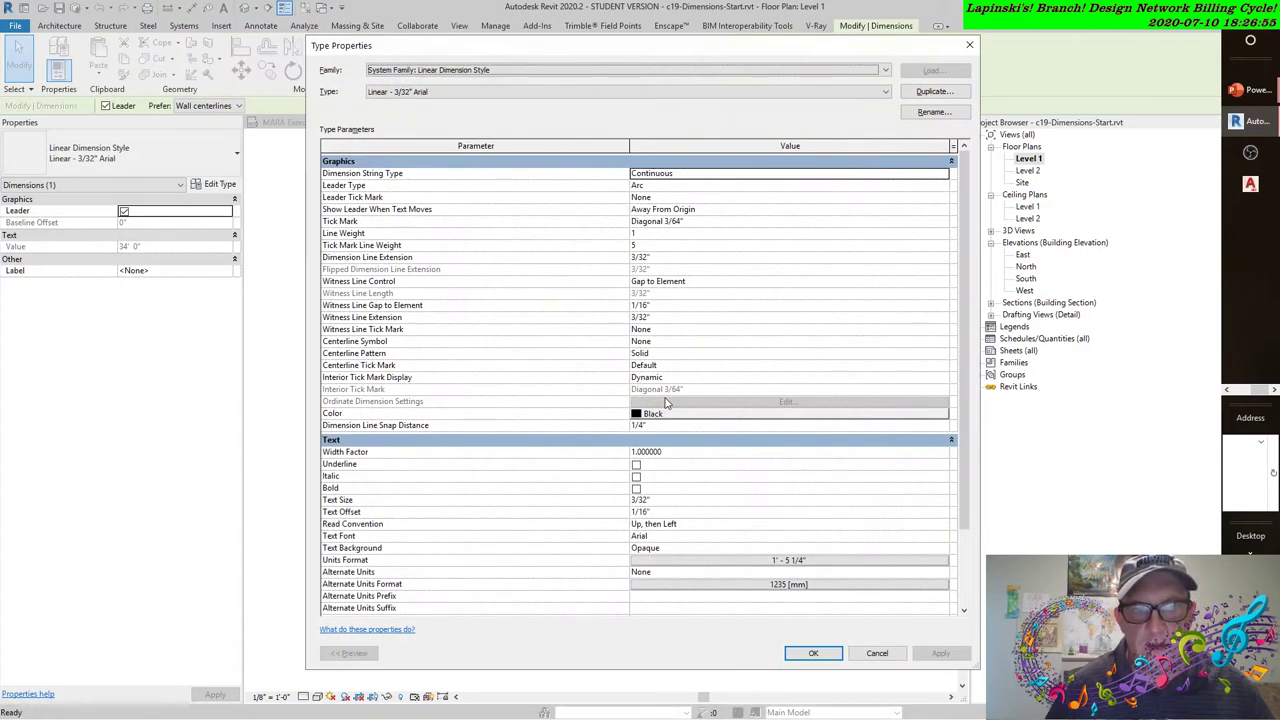
scroll(667, 305, down, 3)
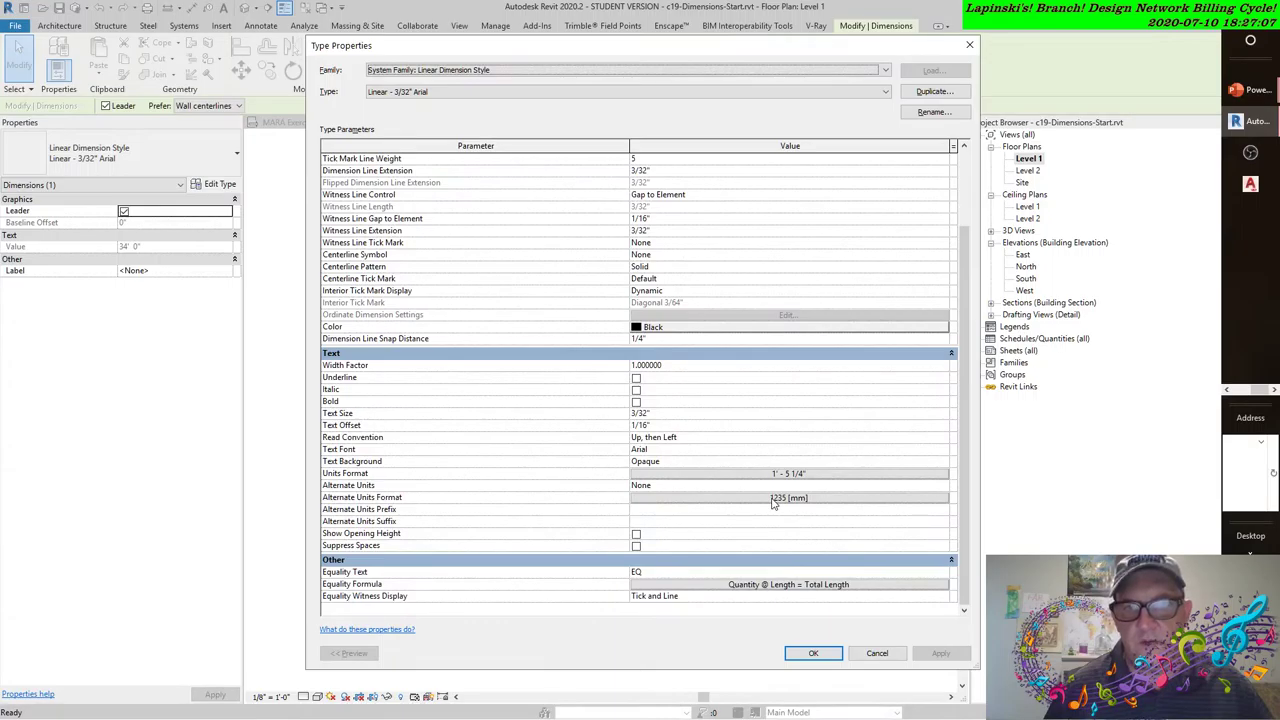
drag(659, 50, 631, 50)
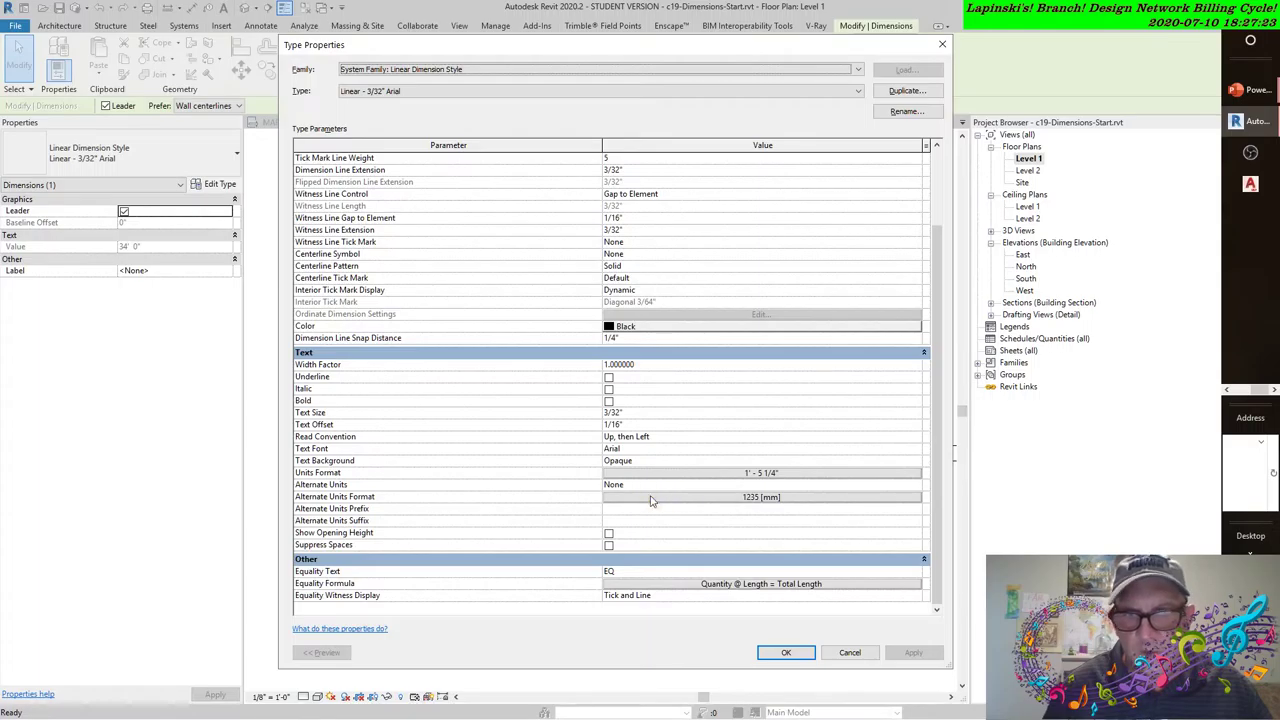
click(620, 484)
click(915, 484)
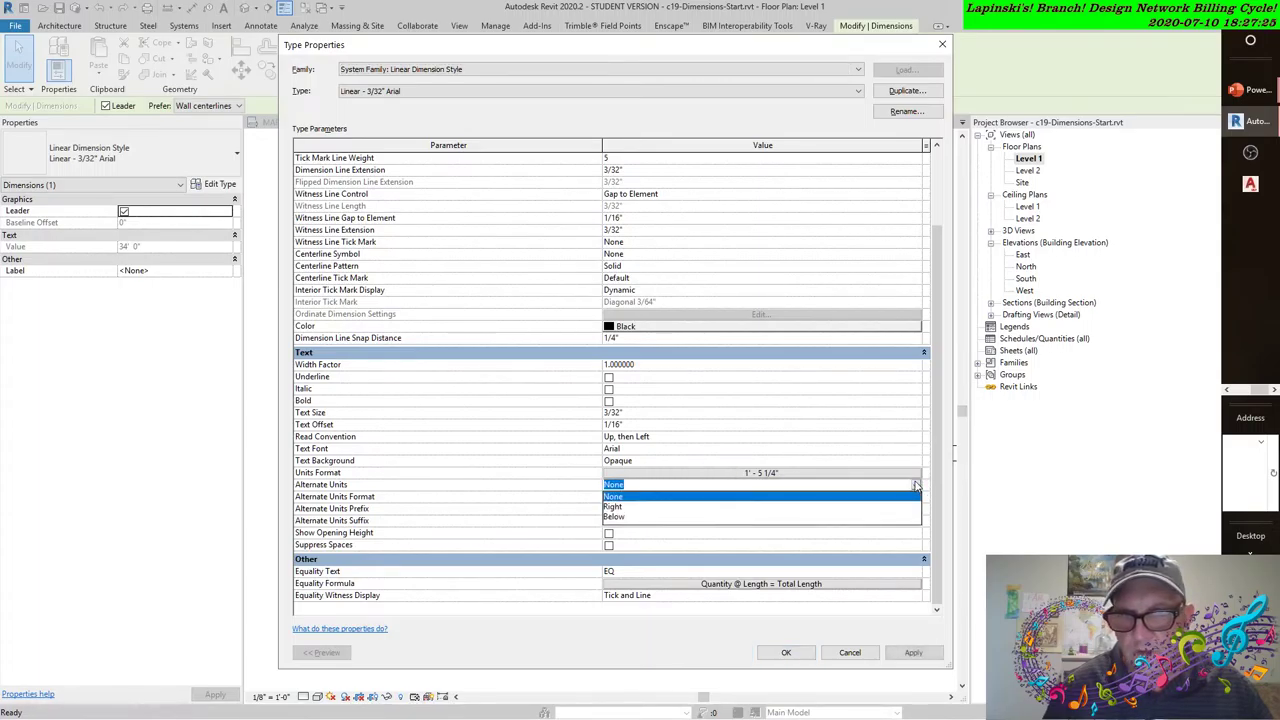
click(613, 516)
click(913, 653)
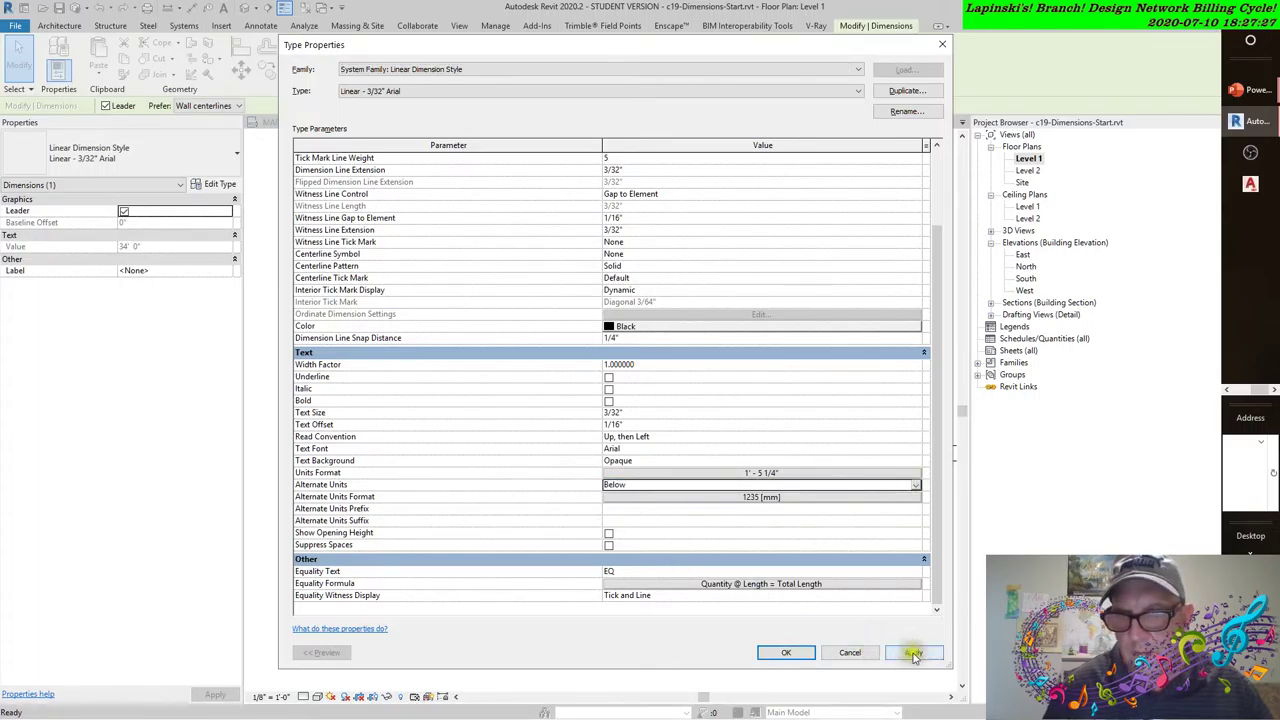
click(786, 652)
click(617, 583)
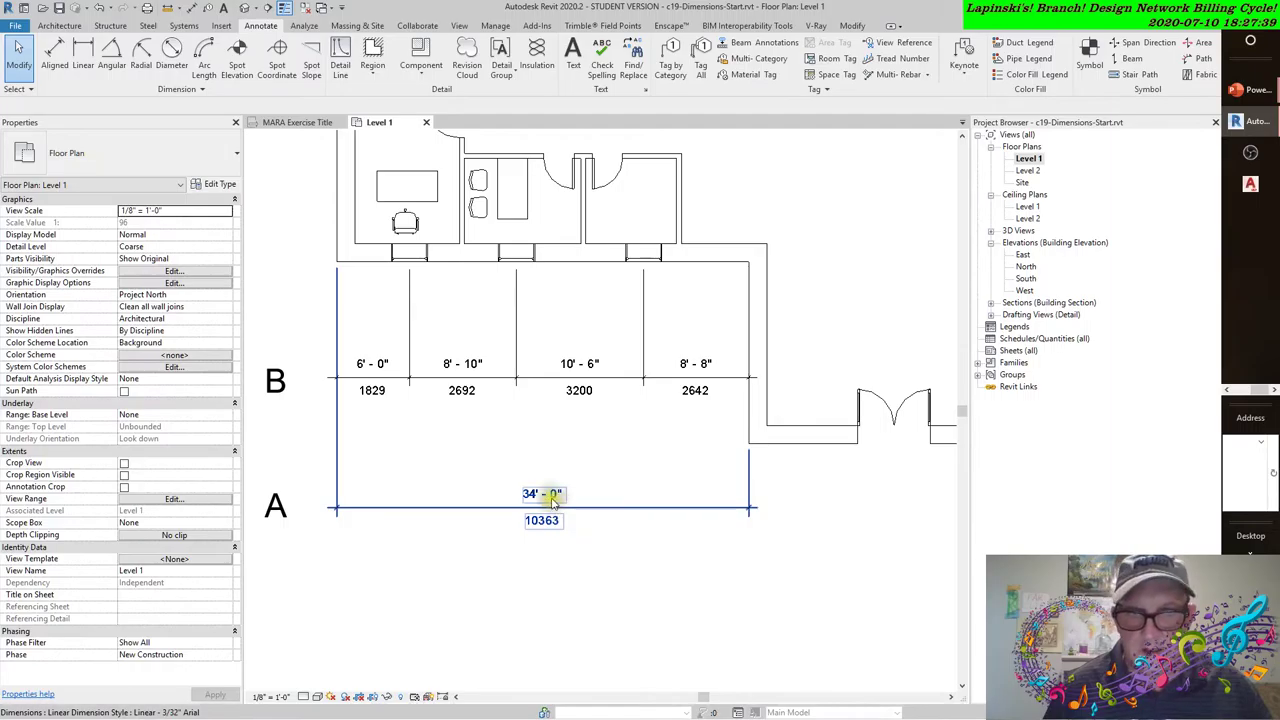
- Examine the Units Format and alternate units settings in the overall dimension A's type properties, leaving them unchanged
click(553, 503)
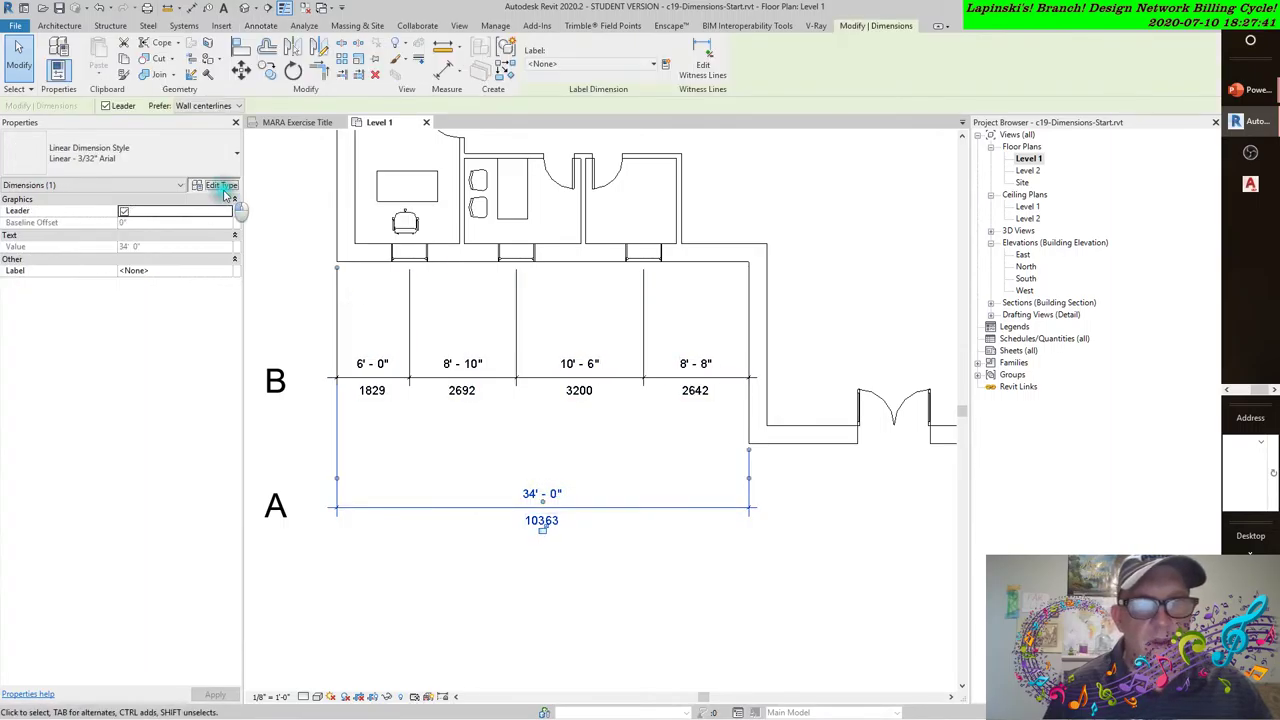
click(220, 186)
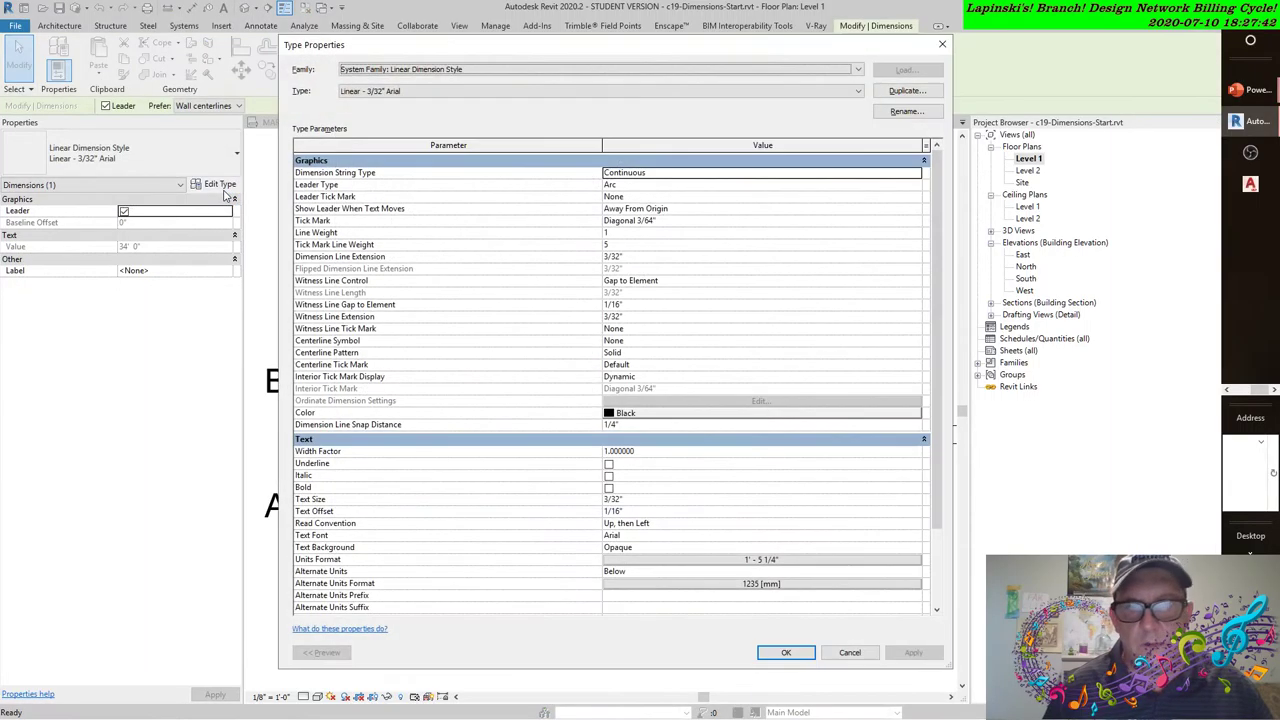
click(758, 580)
click(755, 559)
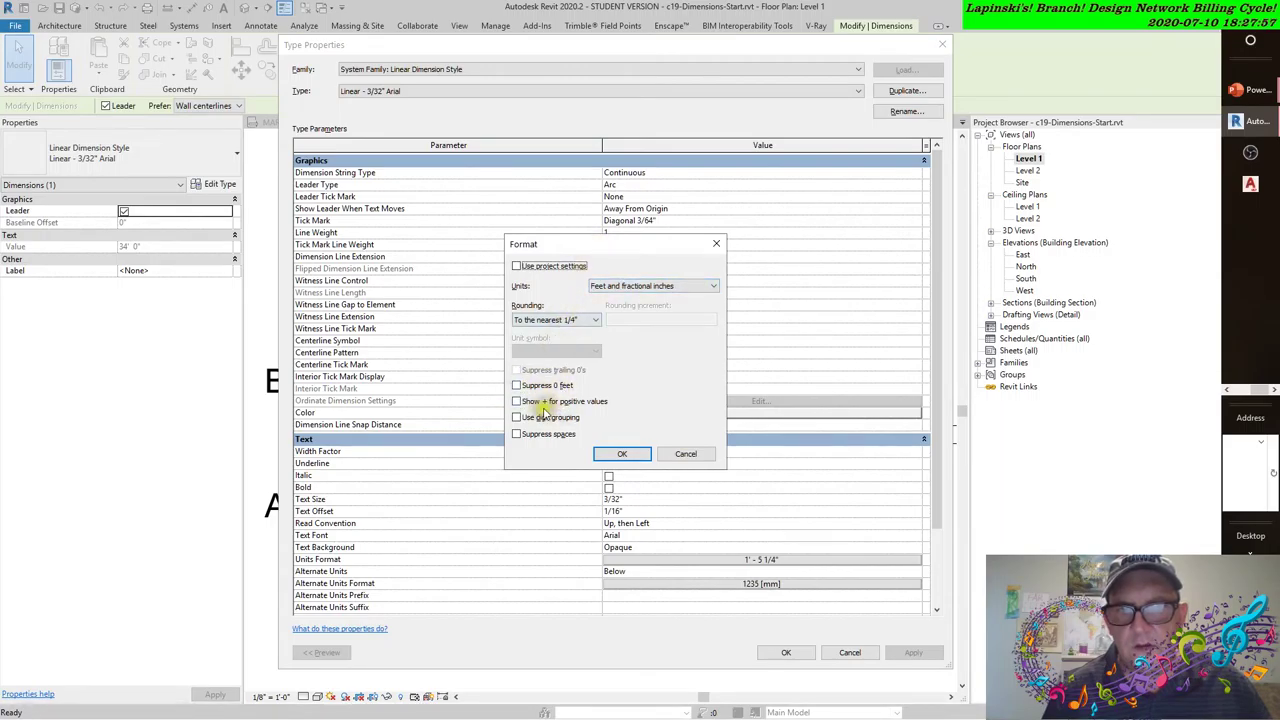
click(686, 455)
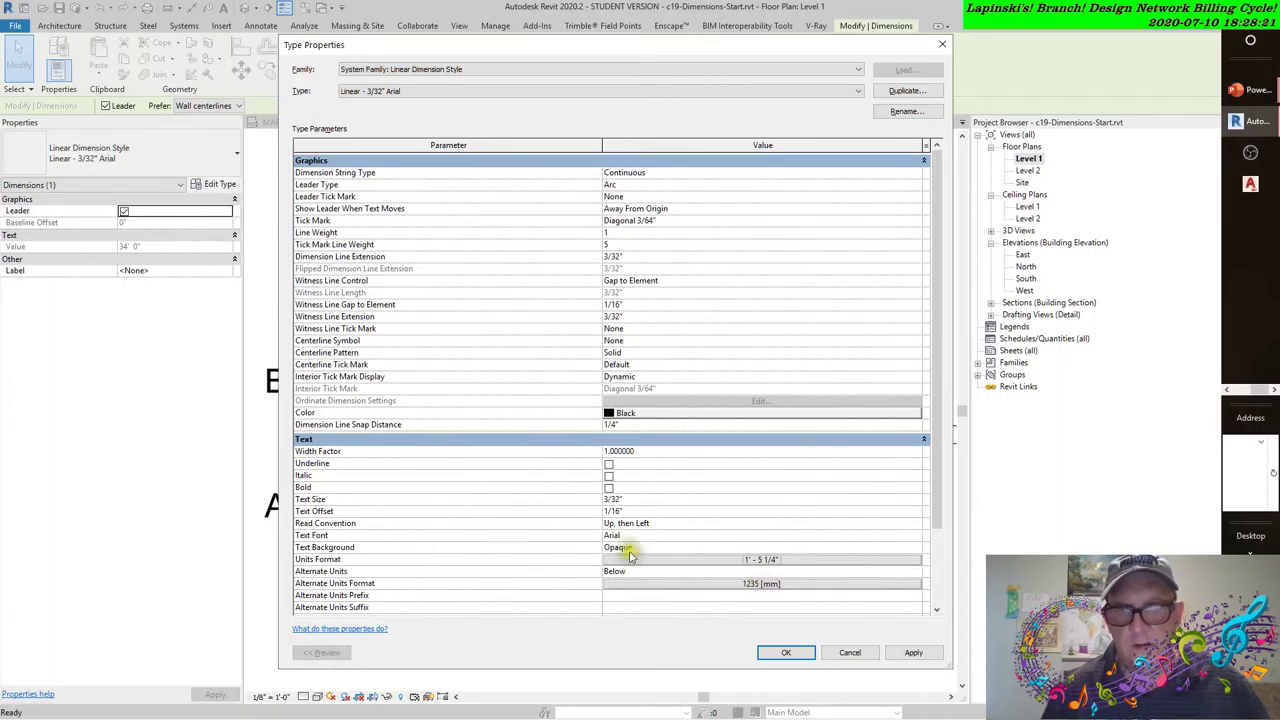
scroll(605, 500, down, 3)
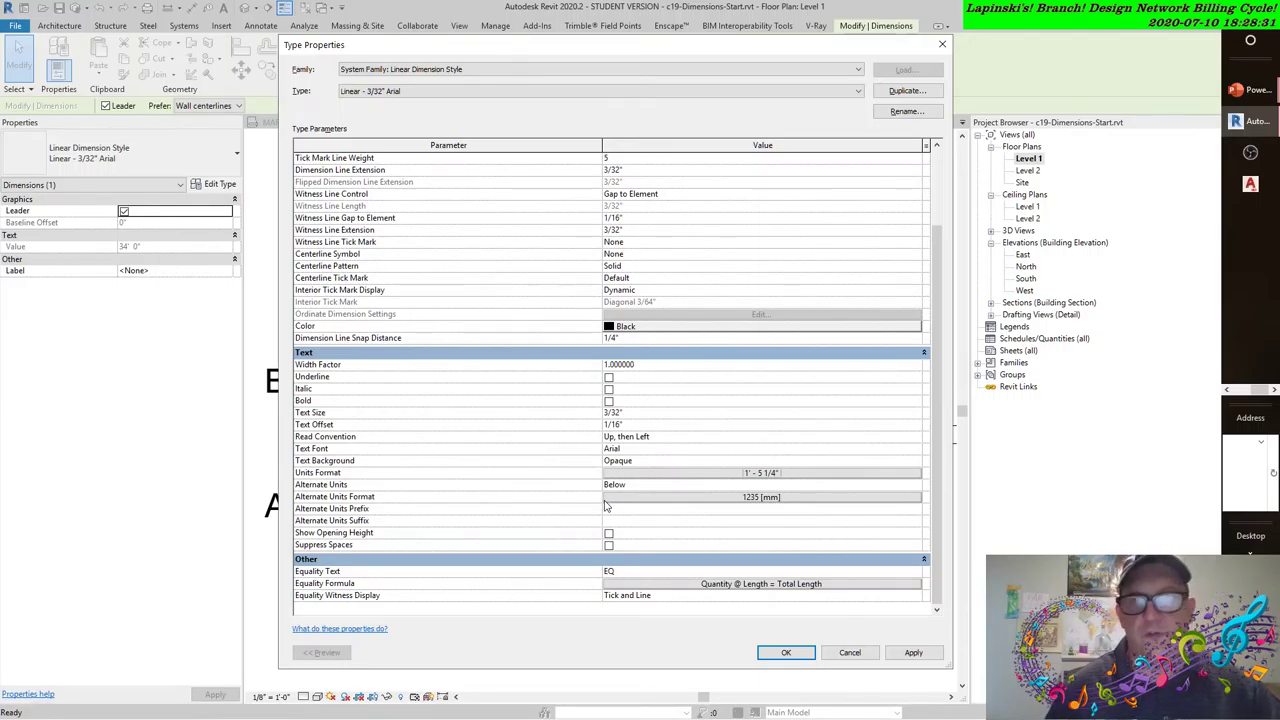
click(850, 652)
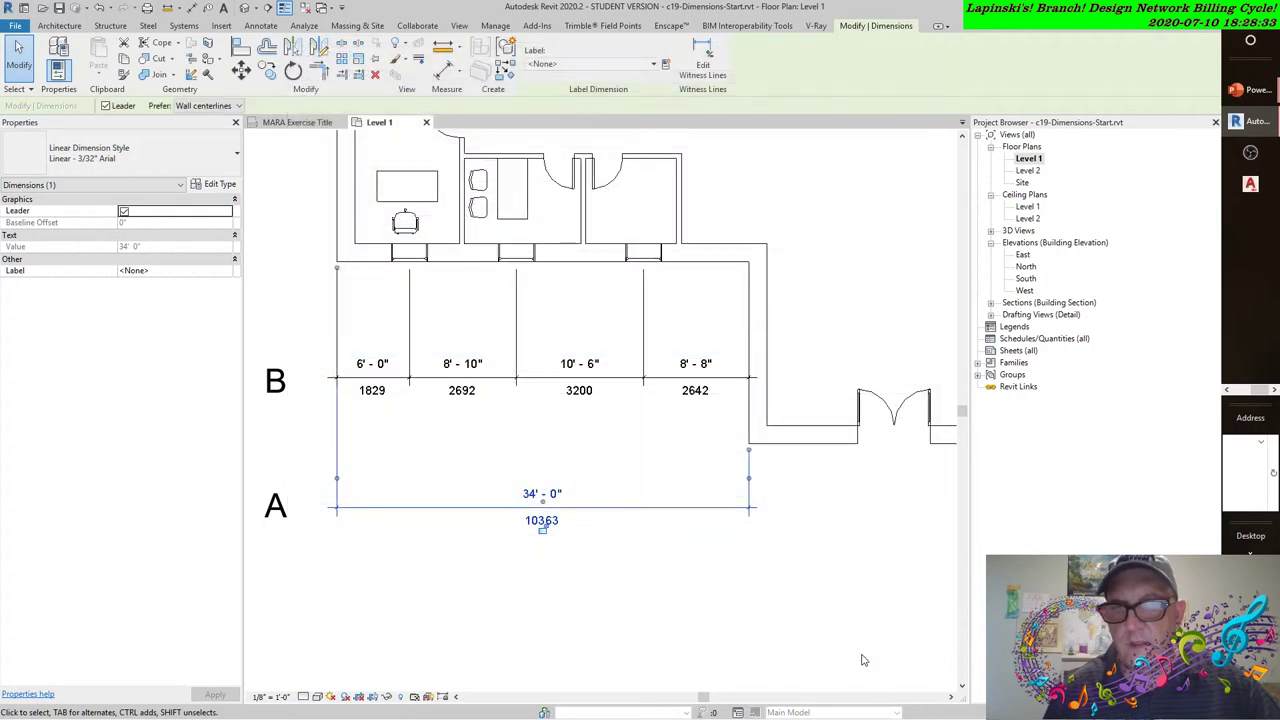
click(598, 563)
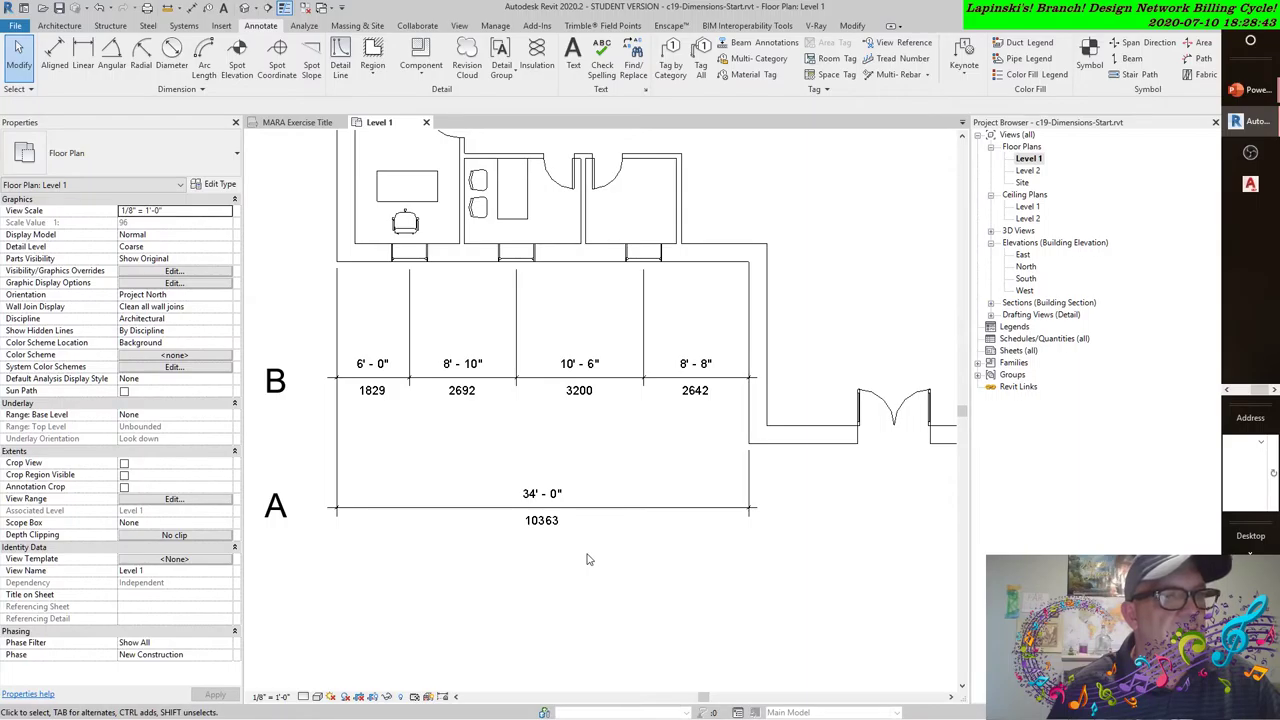
- Start duplicating the dimension type of string B, naming the copy Linear - 3/32" Arial I/M
click(436, 383)
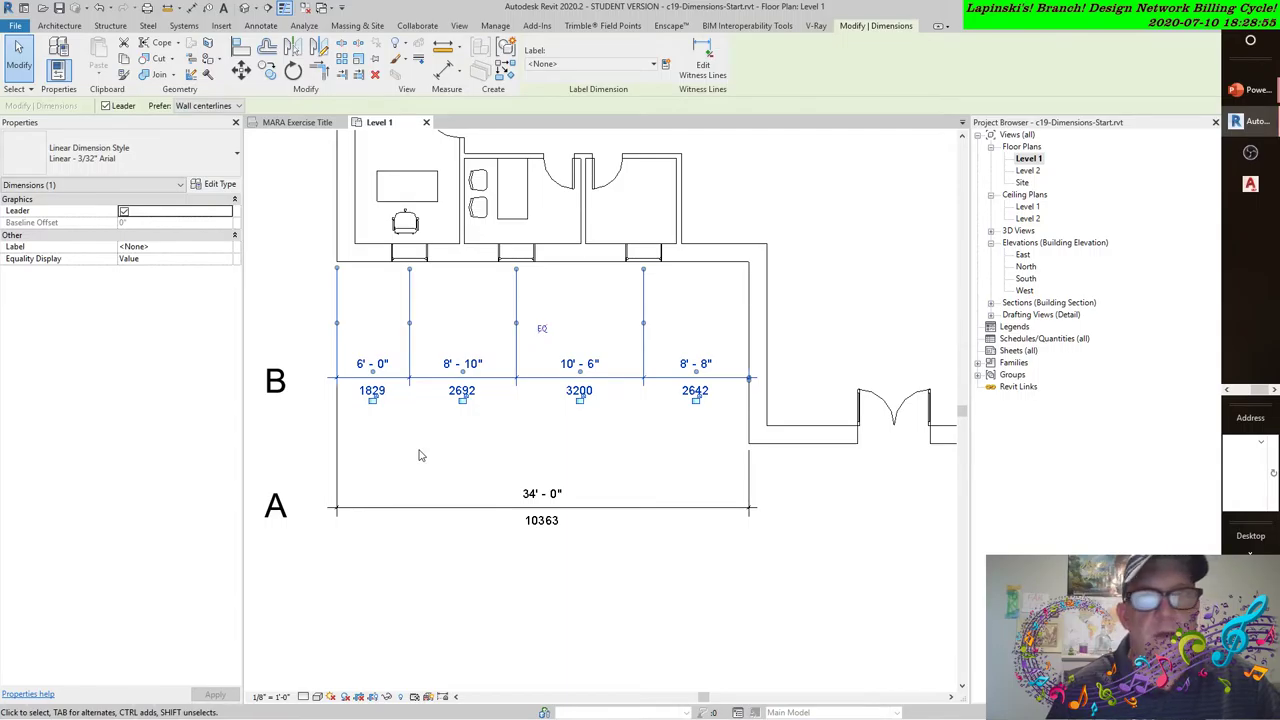
click(218, 185)
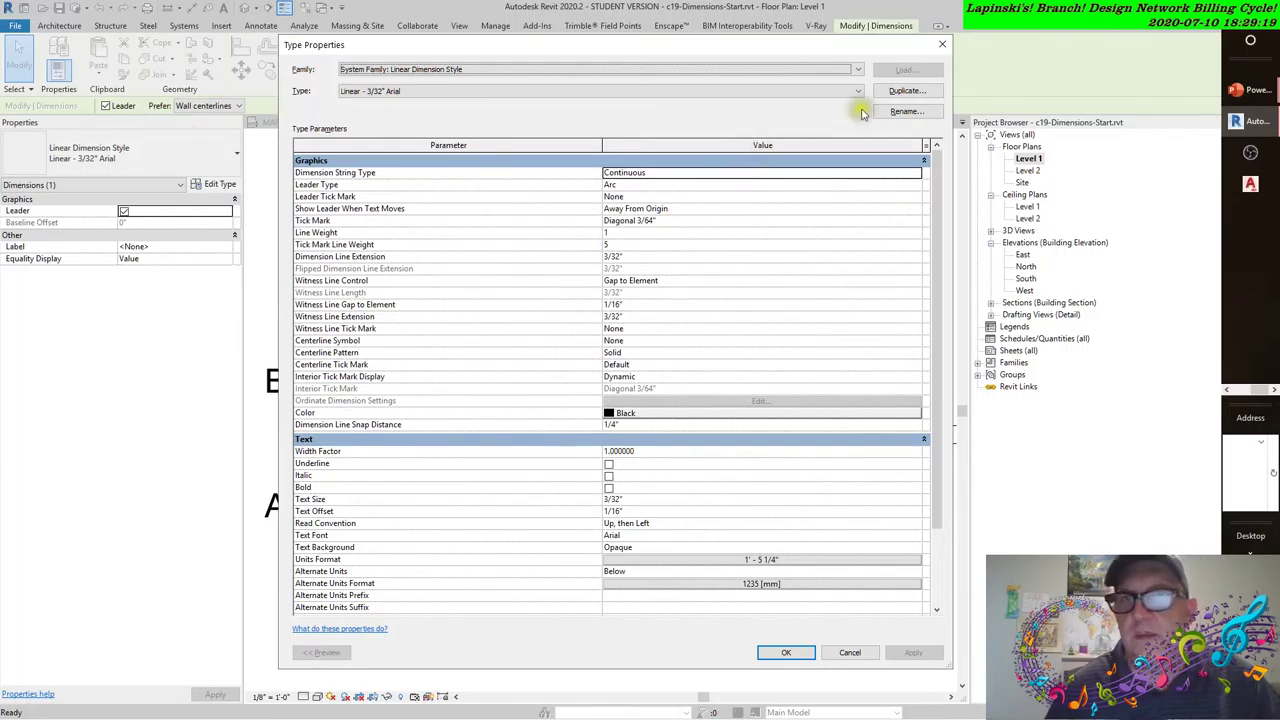
click(905, 90)
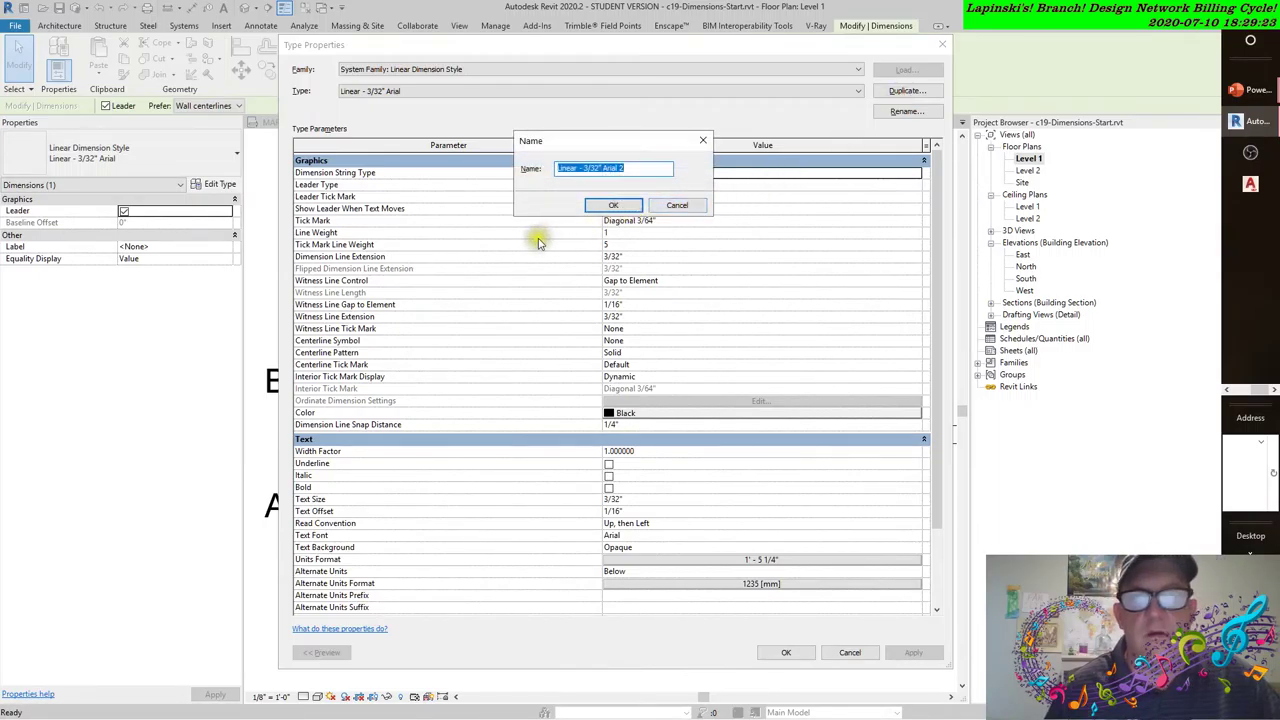
click(630, 170)
double_click(630, 172)
text(1)
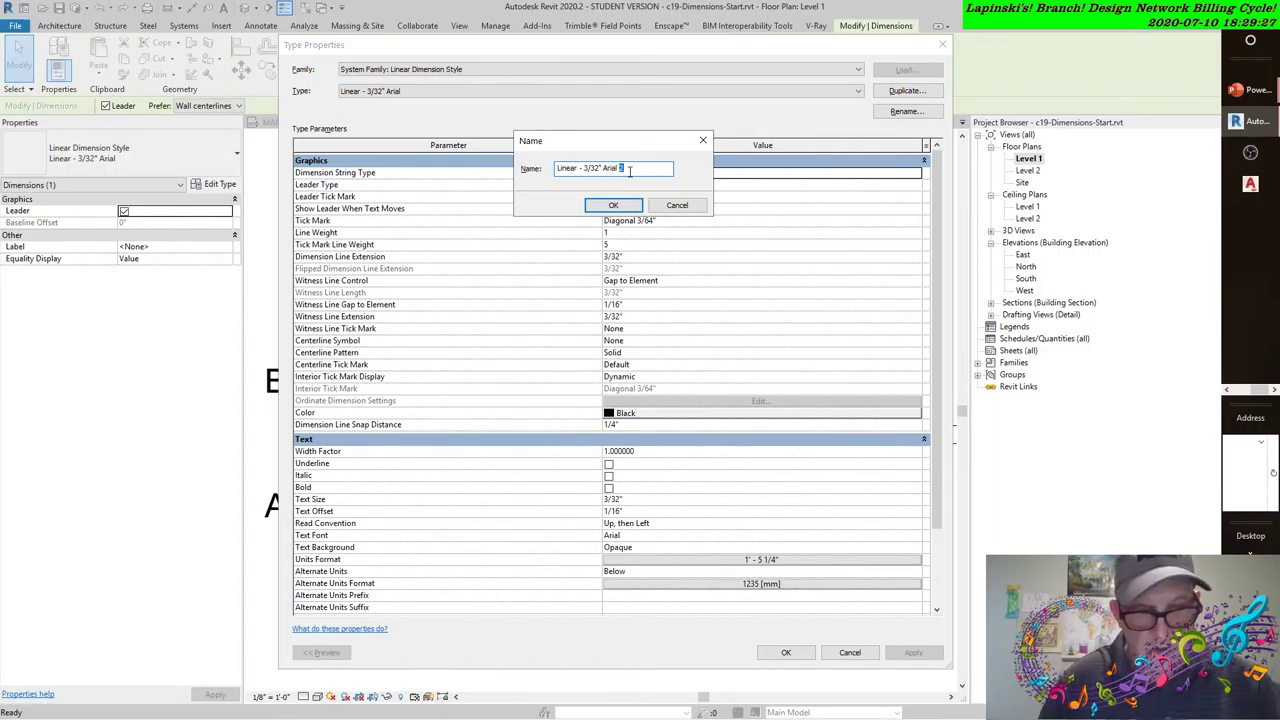
text(/M)
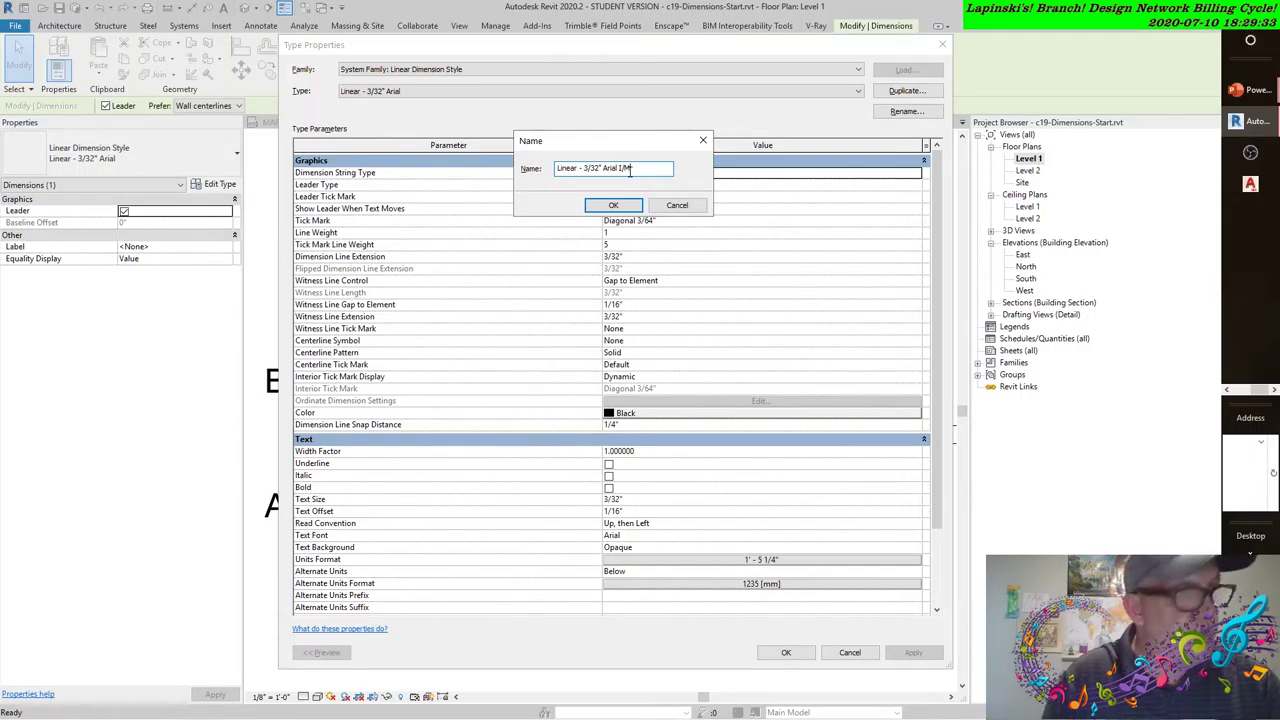
- Append "(LINEAR-2.5mm", a unit suffix and a closing parenthesis to the duplicated dimension type's name
text((LINEAR)
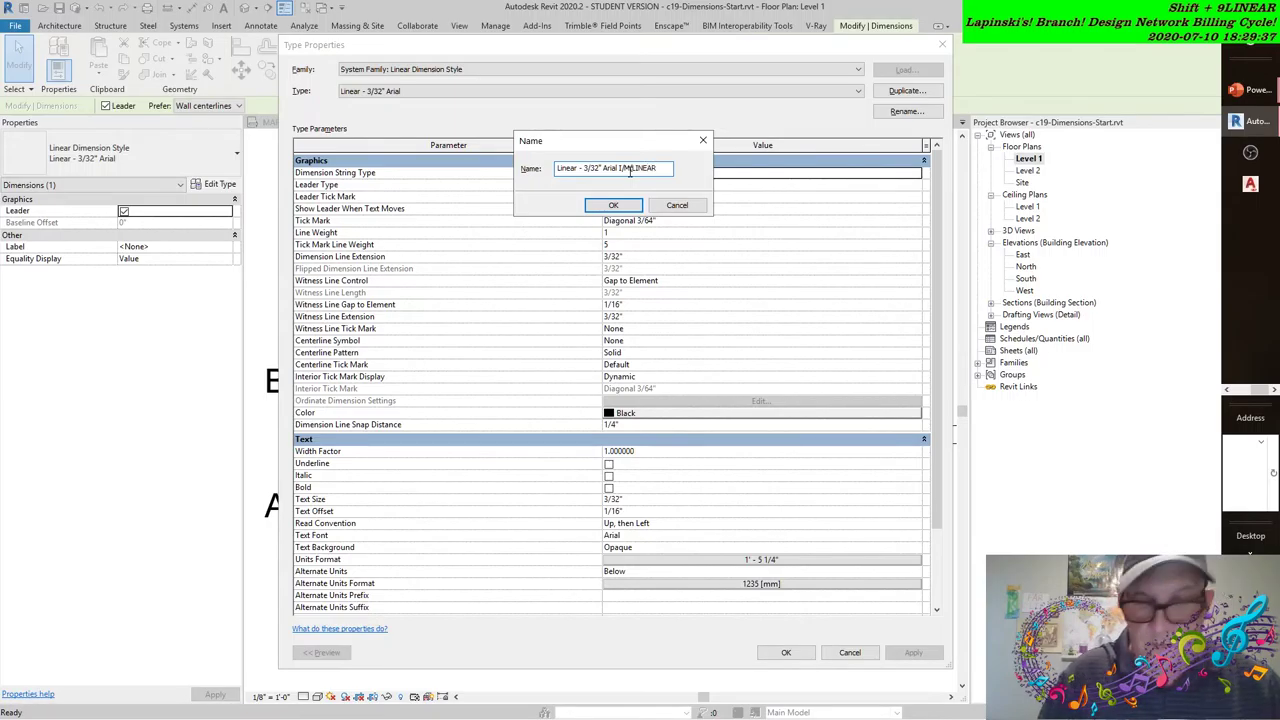
text( -)
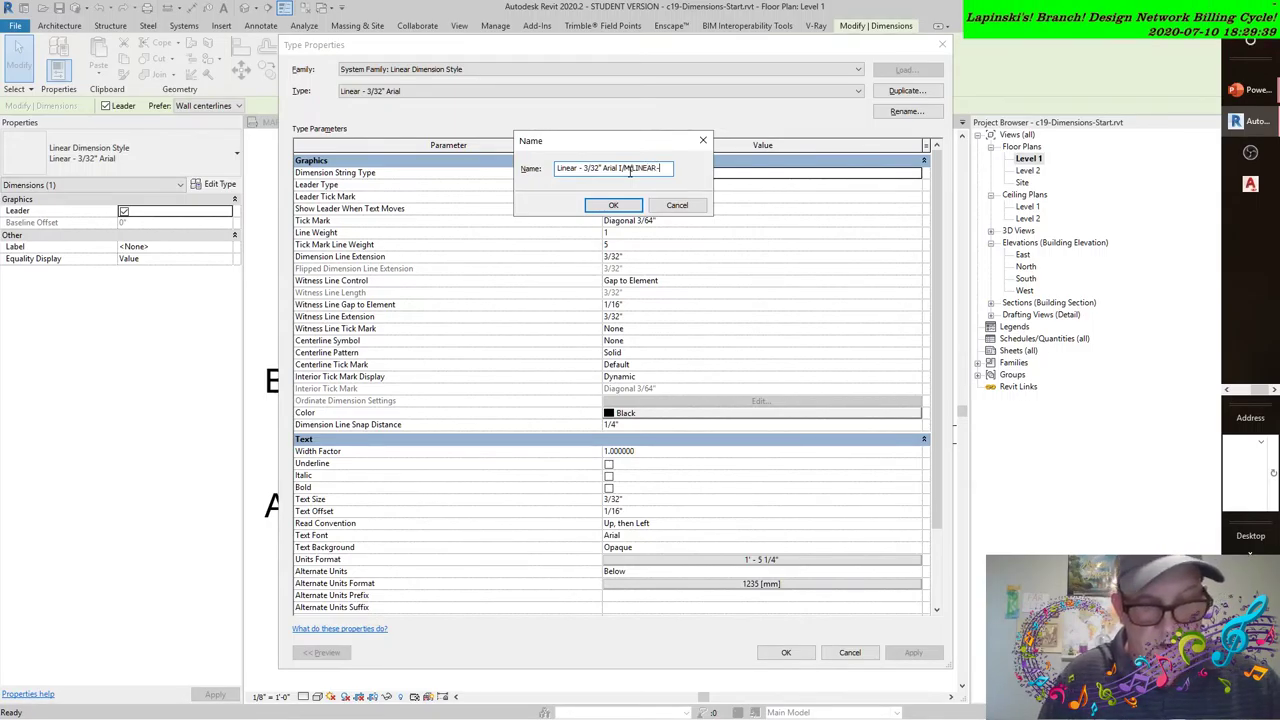
text(2.5MM)
key(BackSpace)
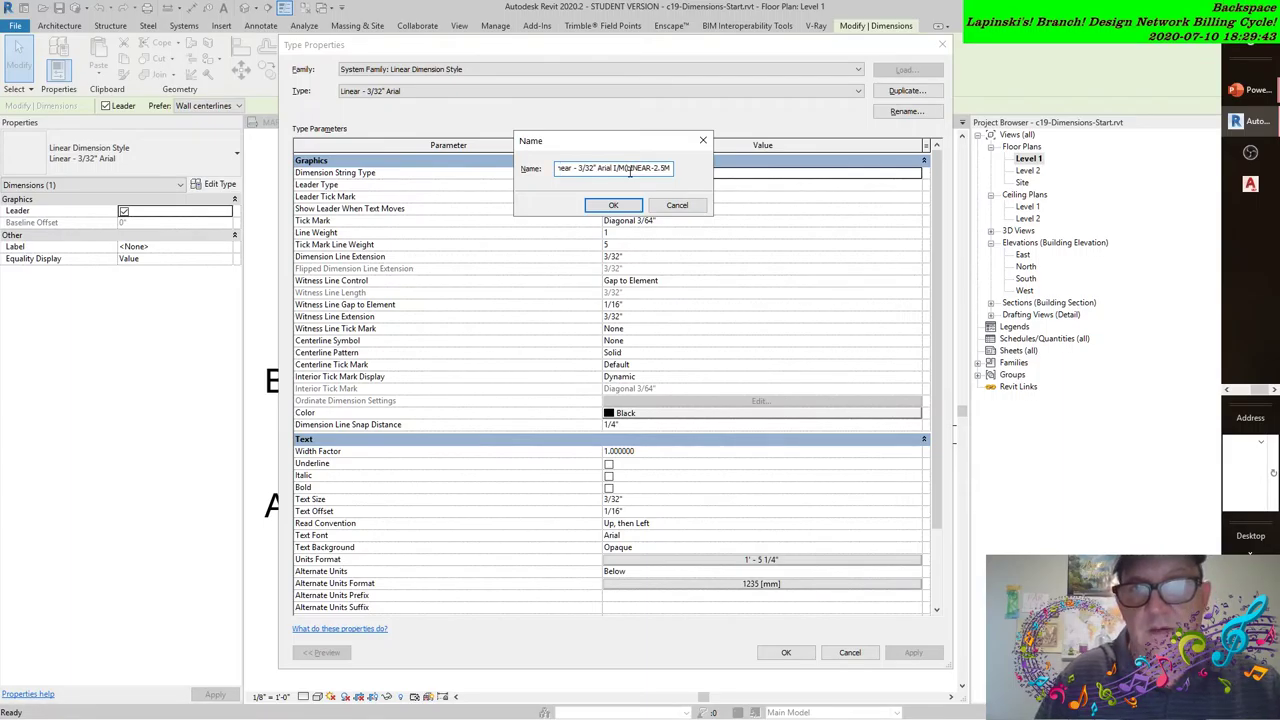
key(Caps_Lock)
text(mm)
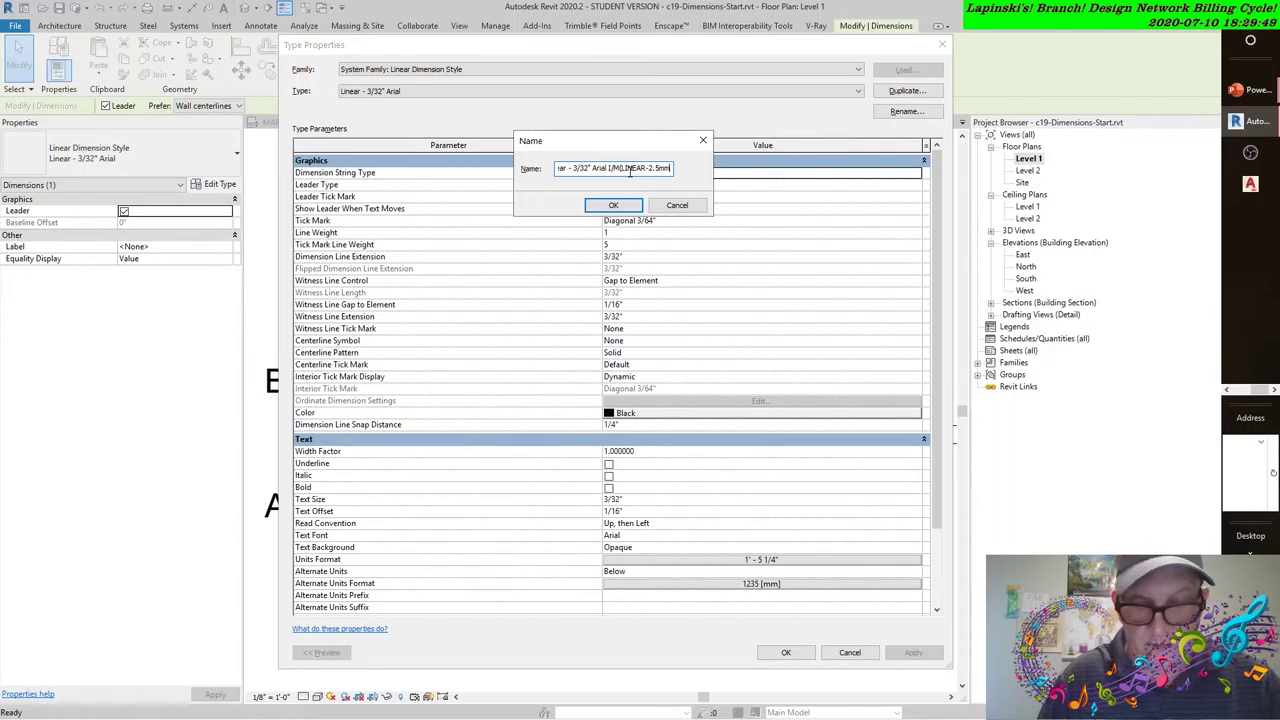
text(m])
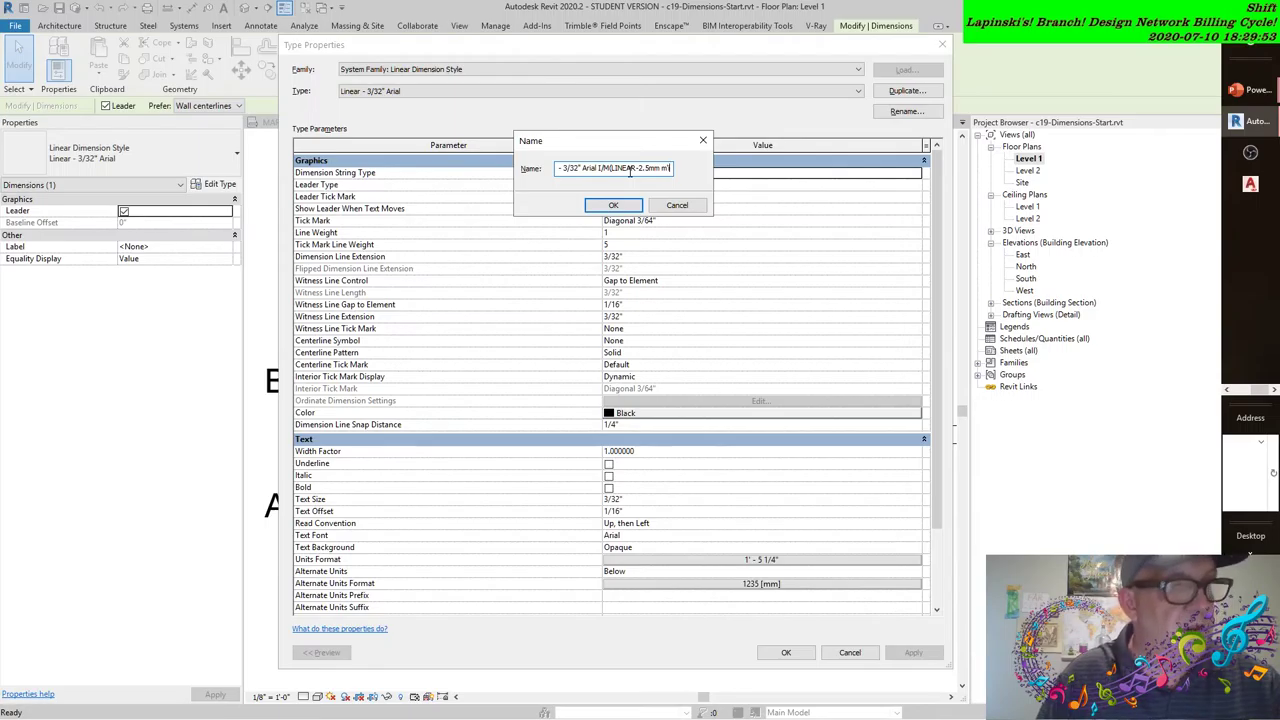
text())
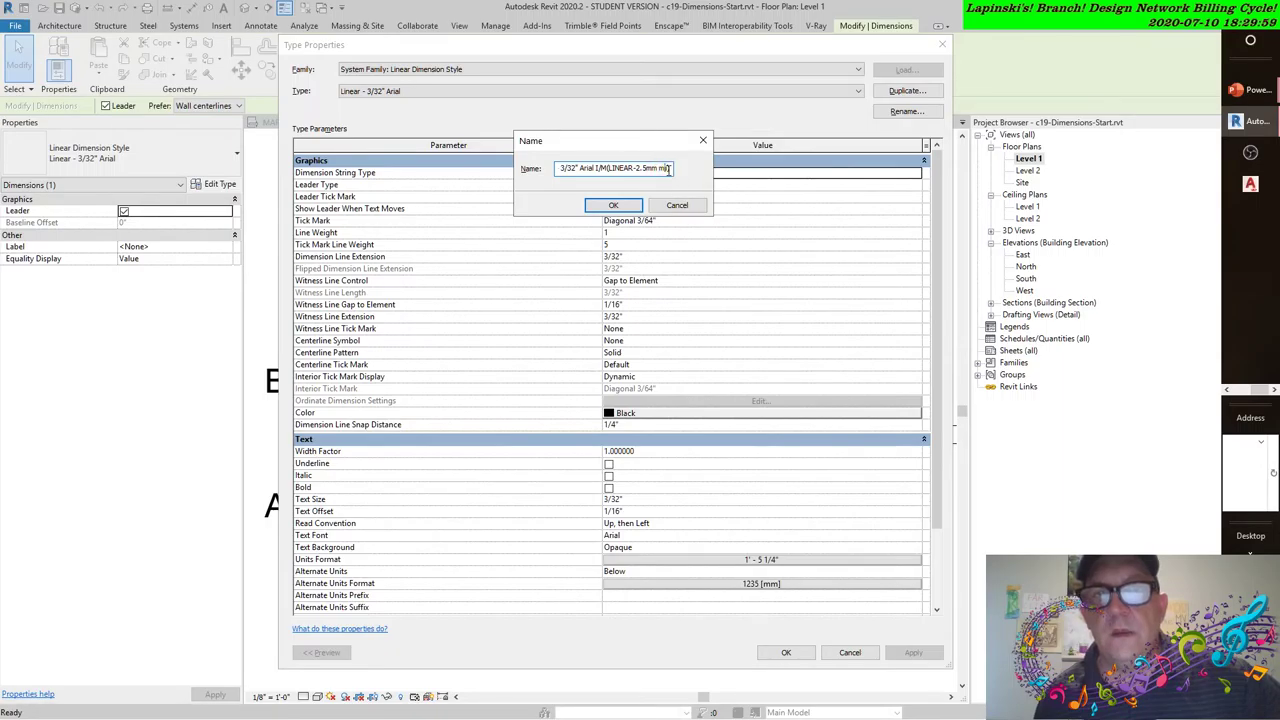
- Change the unit suffix inside the parentheses of the duplicated dimension type's name to M/I
double_click(664, 168)
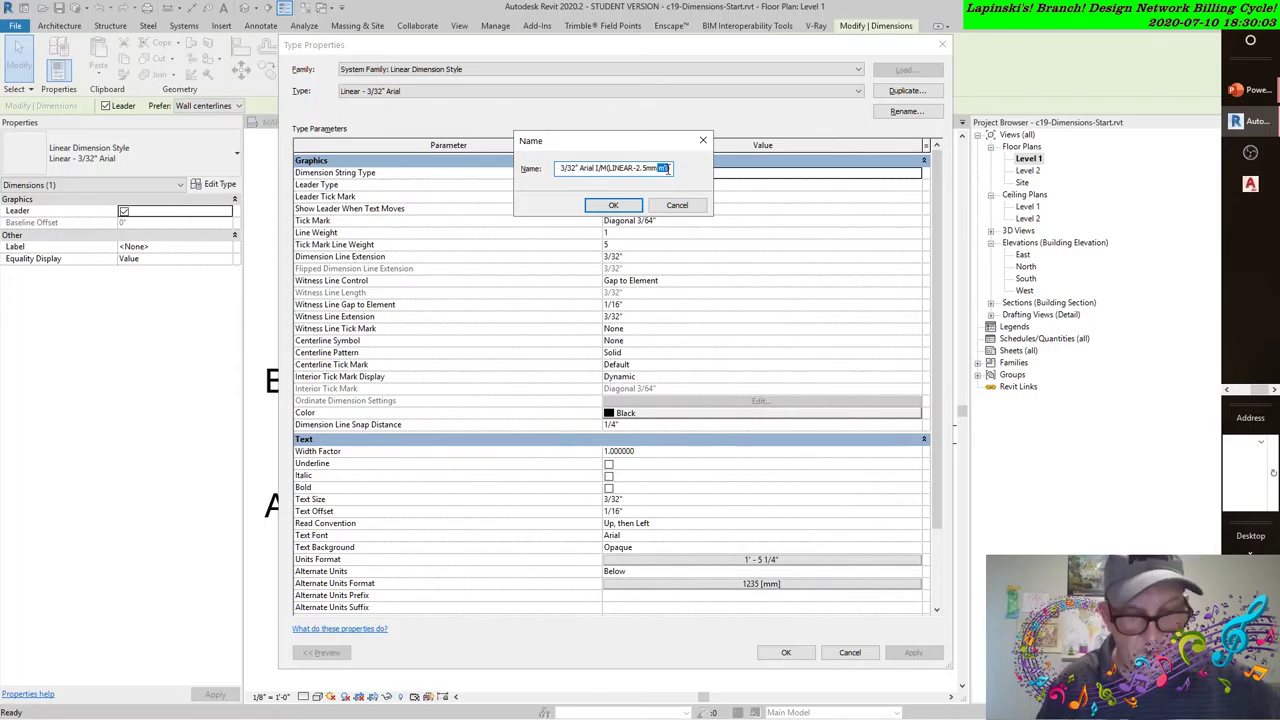
text(M/)
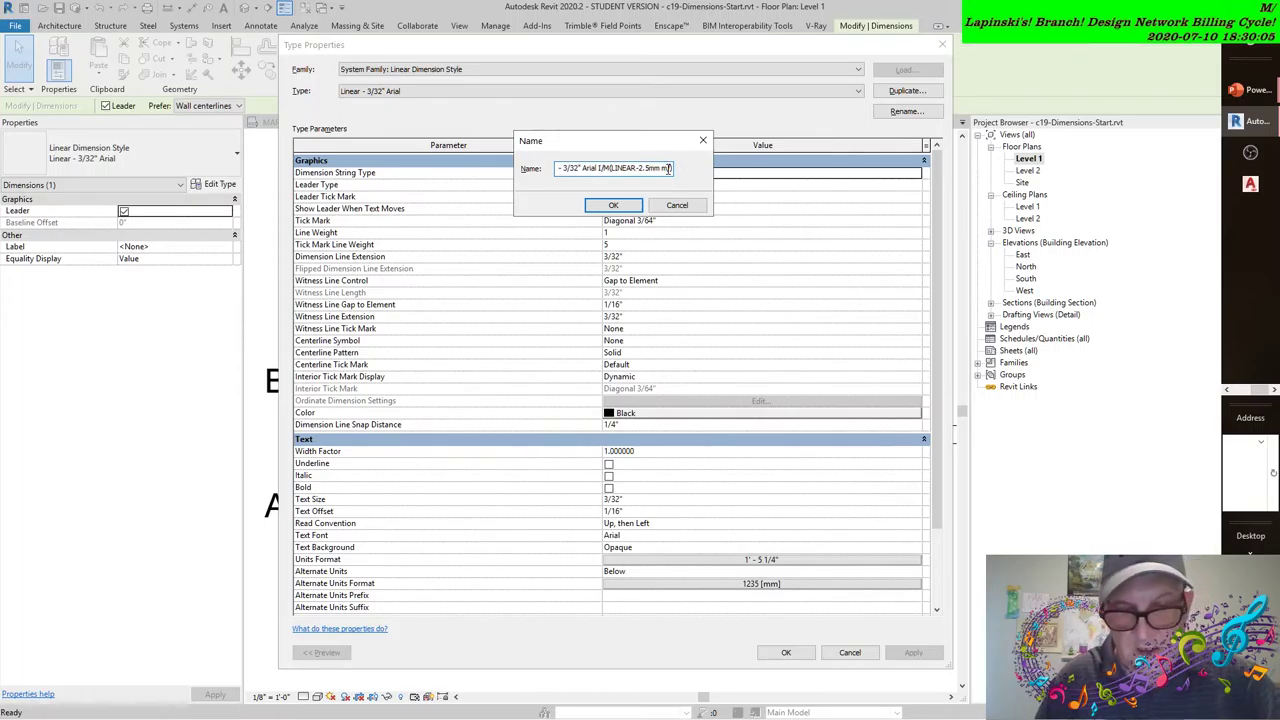
text(I)
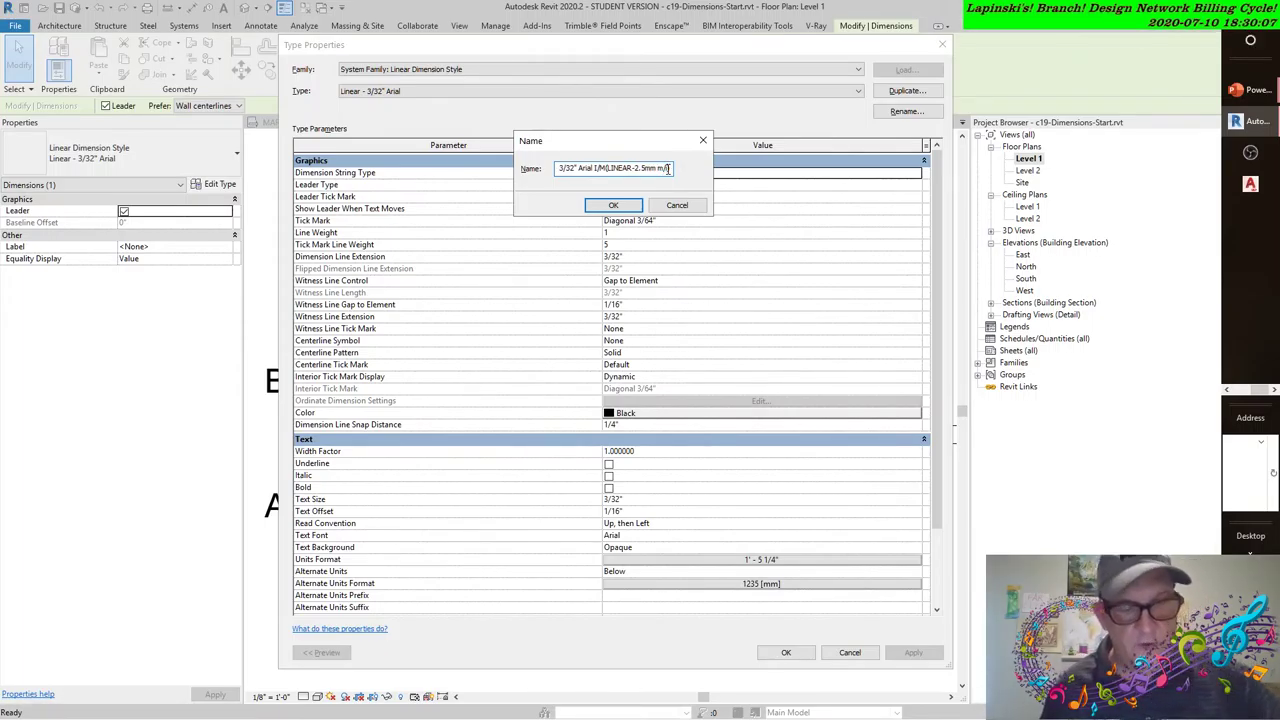
key(Caps_Lock)
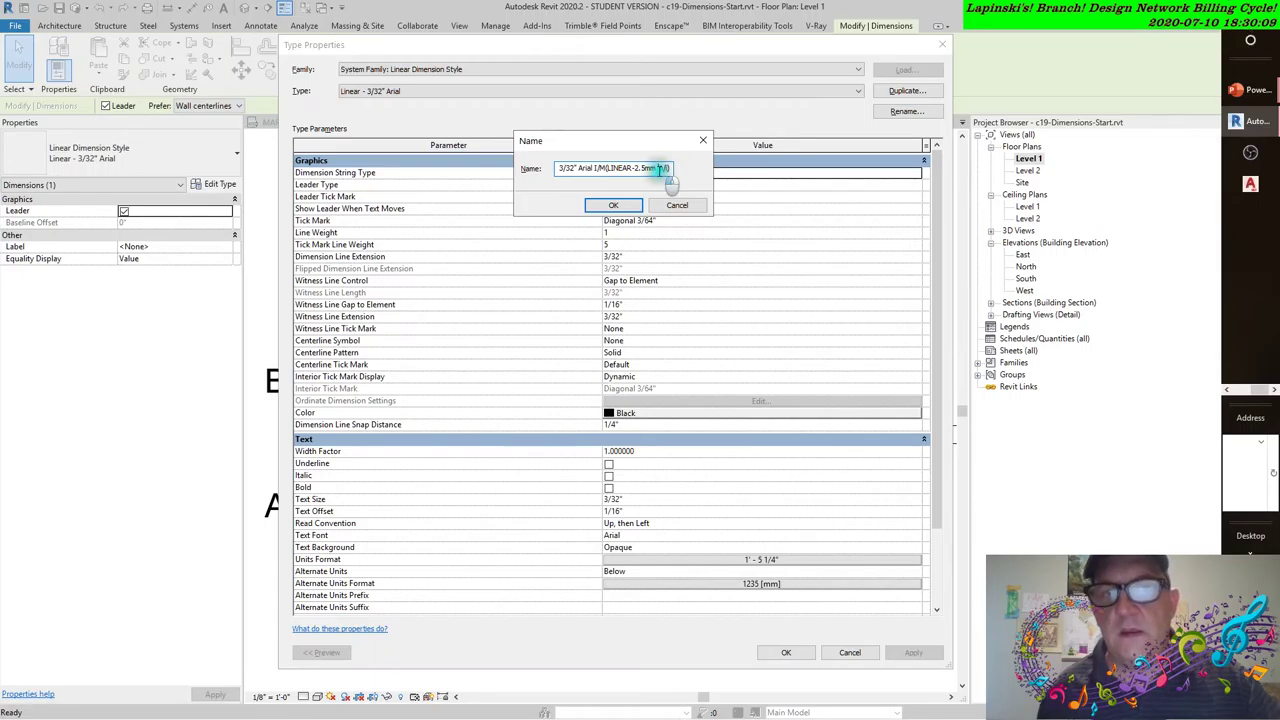
double_click(663, 168)
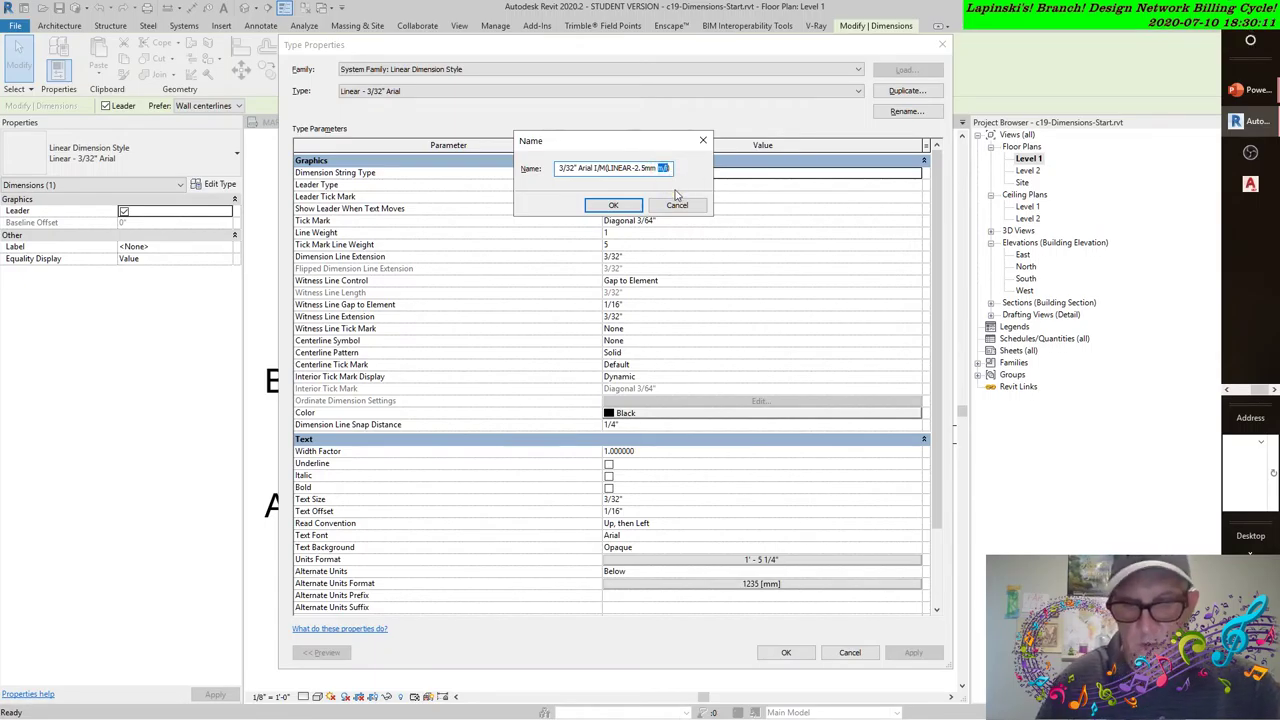
text(M)
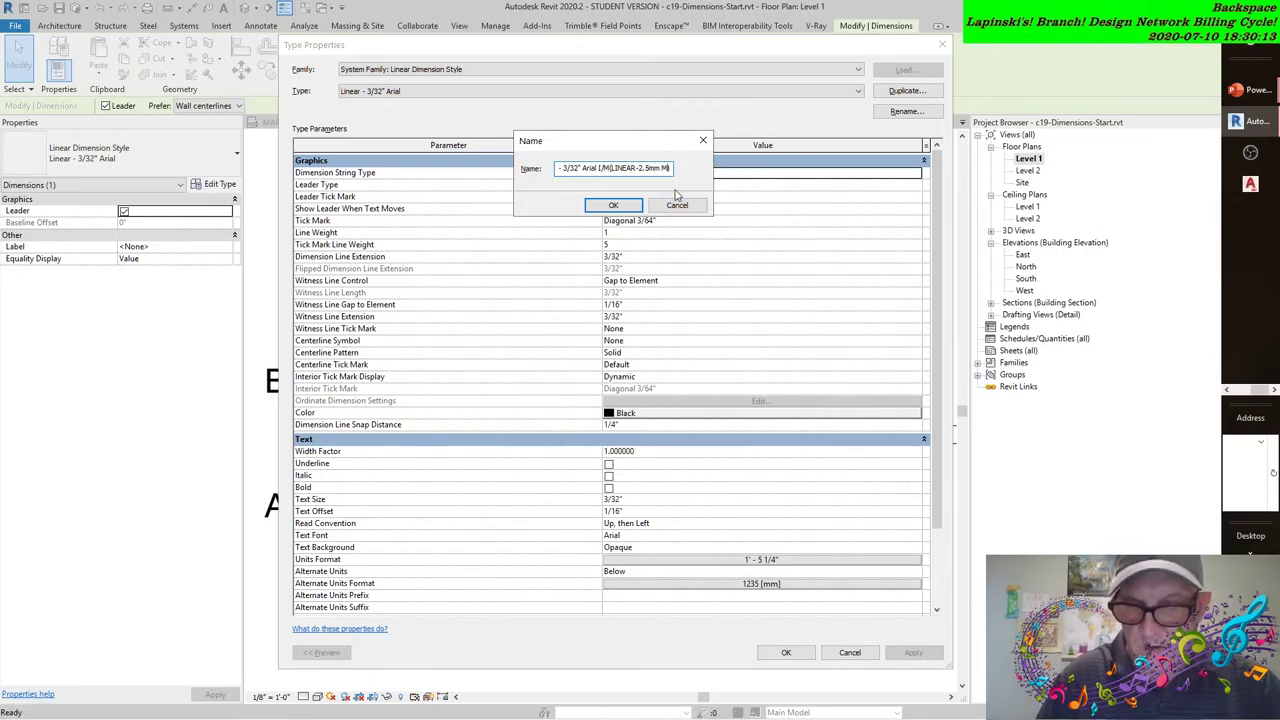
text(/I)
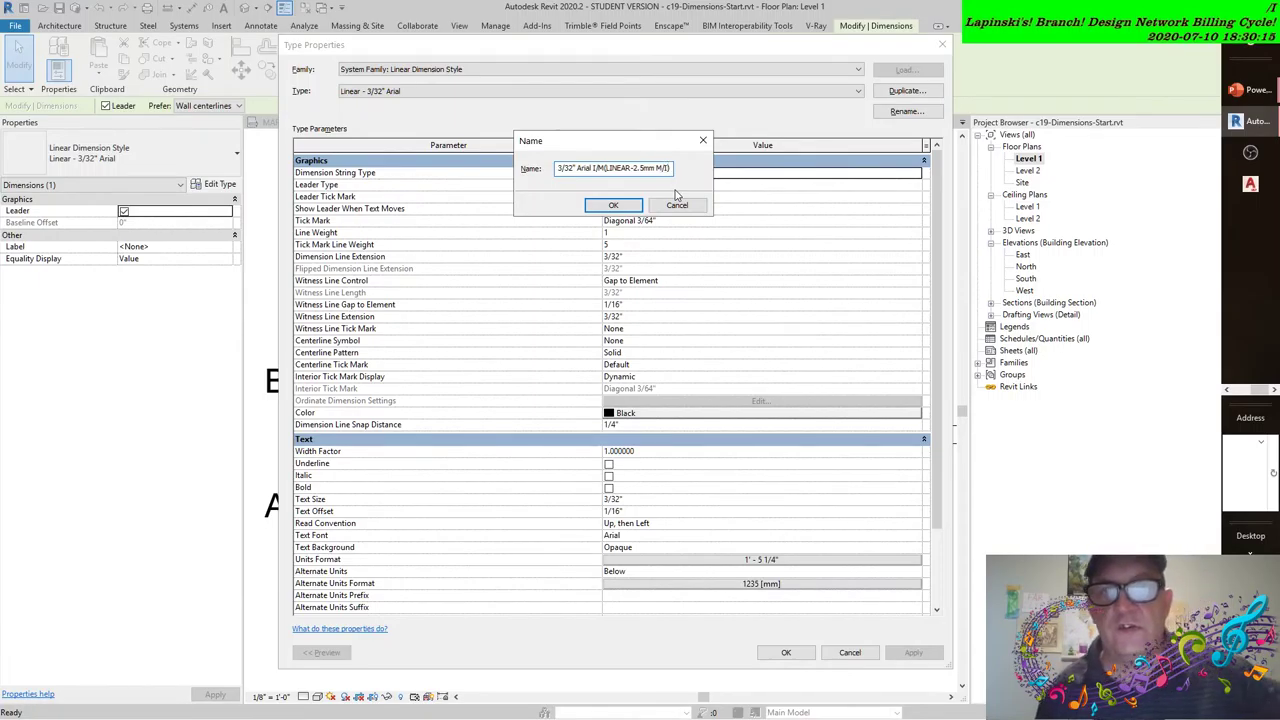
- Add a space before the parenthesis and create the type Linear - 3/32" Arial I/M (LINEAR-2.5mm M/I) for string B
click(605, 168)
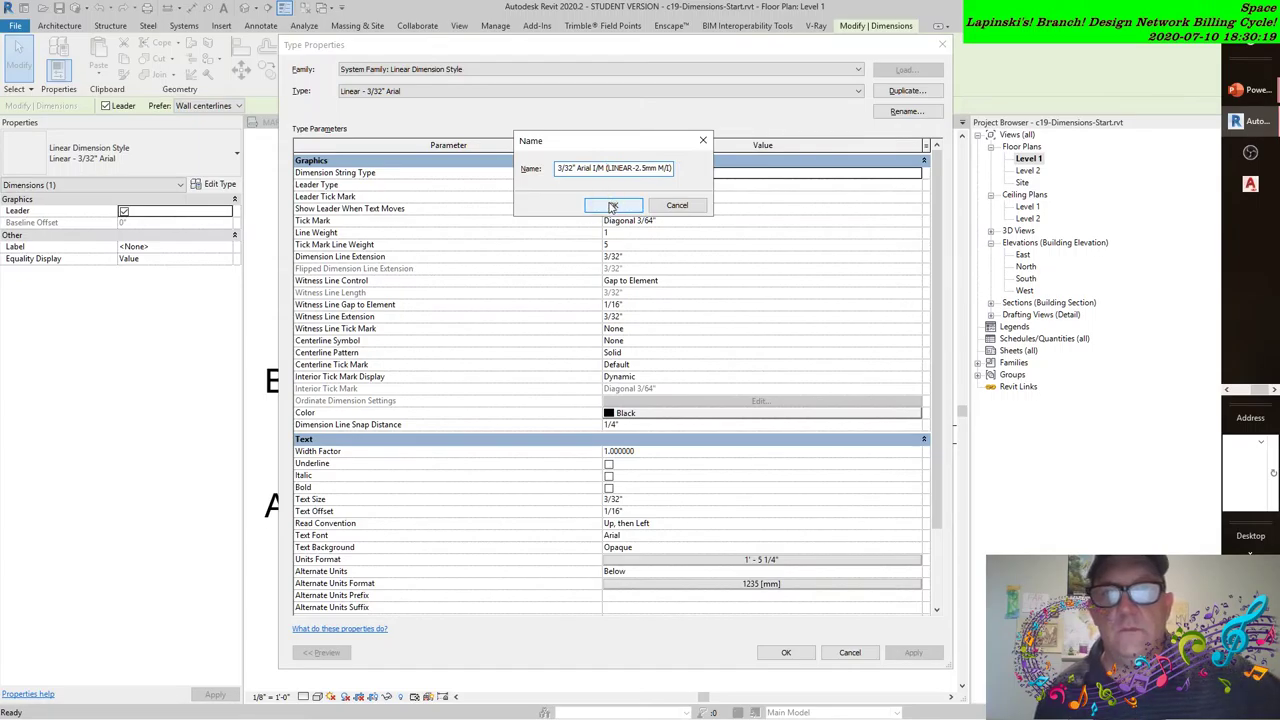
click(610, 205)
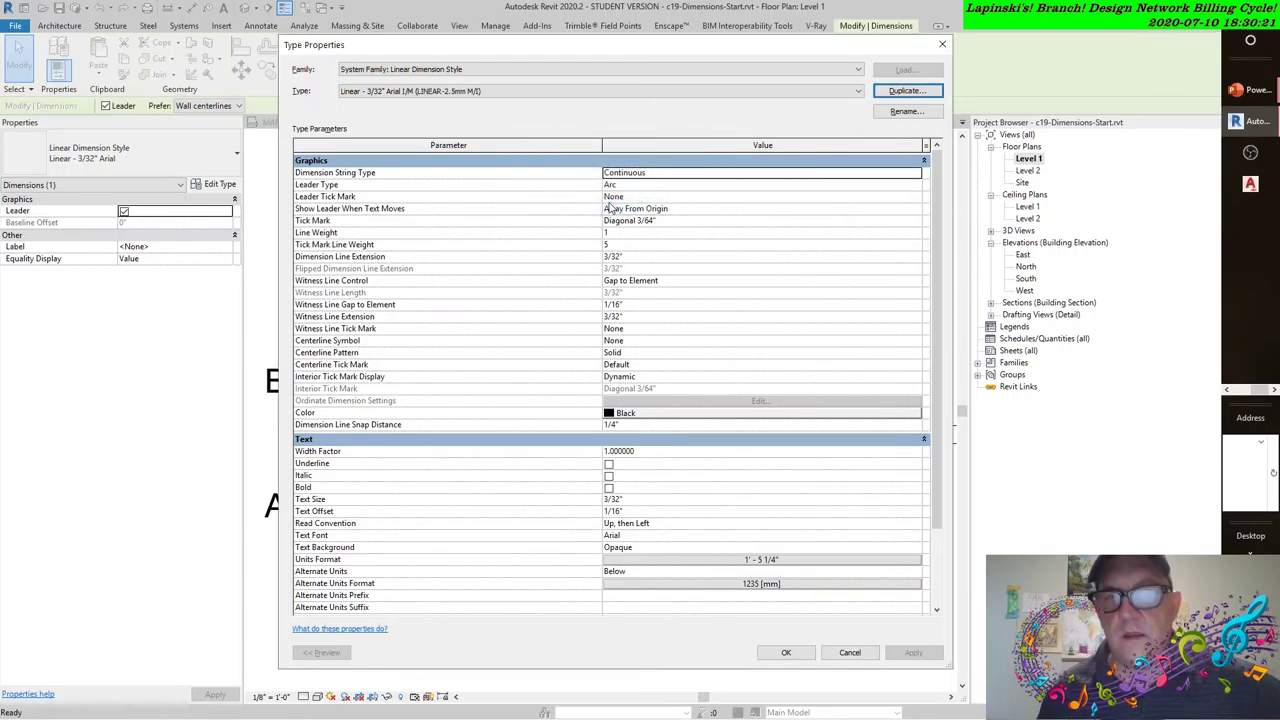
click(795, 653)
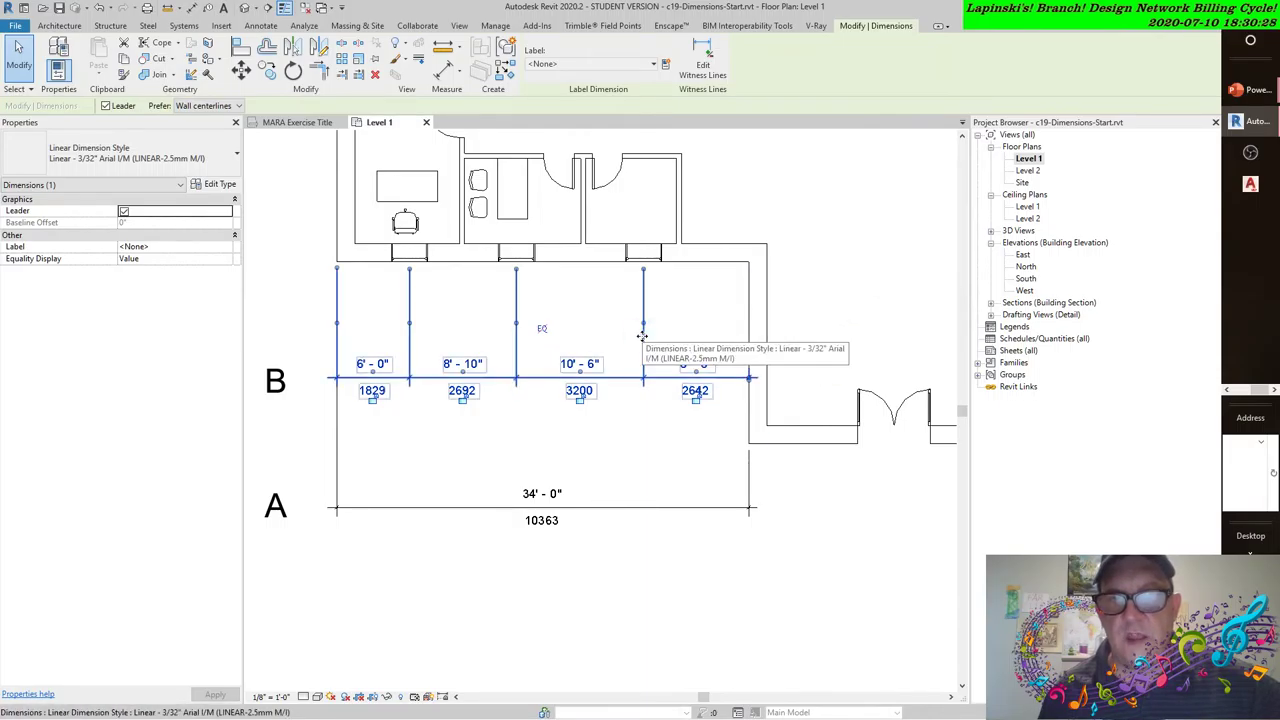
- Set Alternate Units to None in the type properties of the overall dimension A's Linear - 3/32" Arial style
click(631, 508)
click(213, 184)
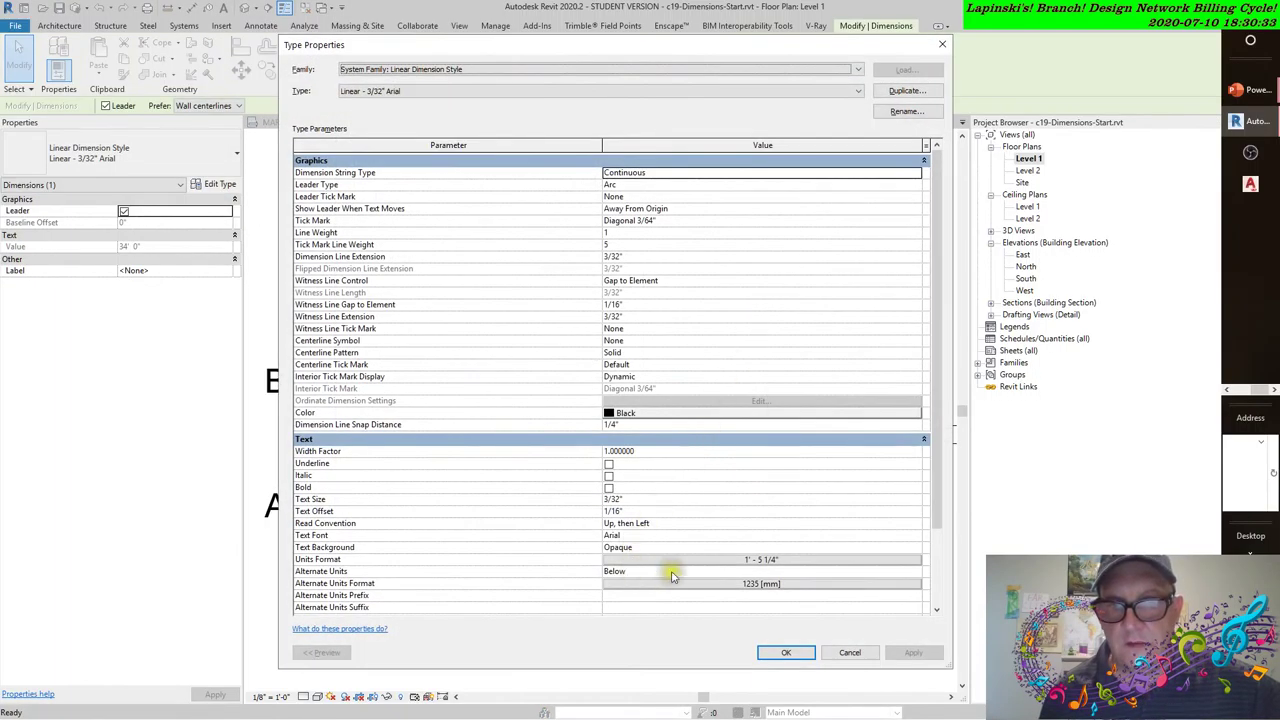
click(916, 572)
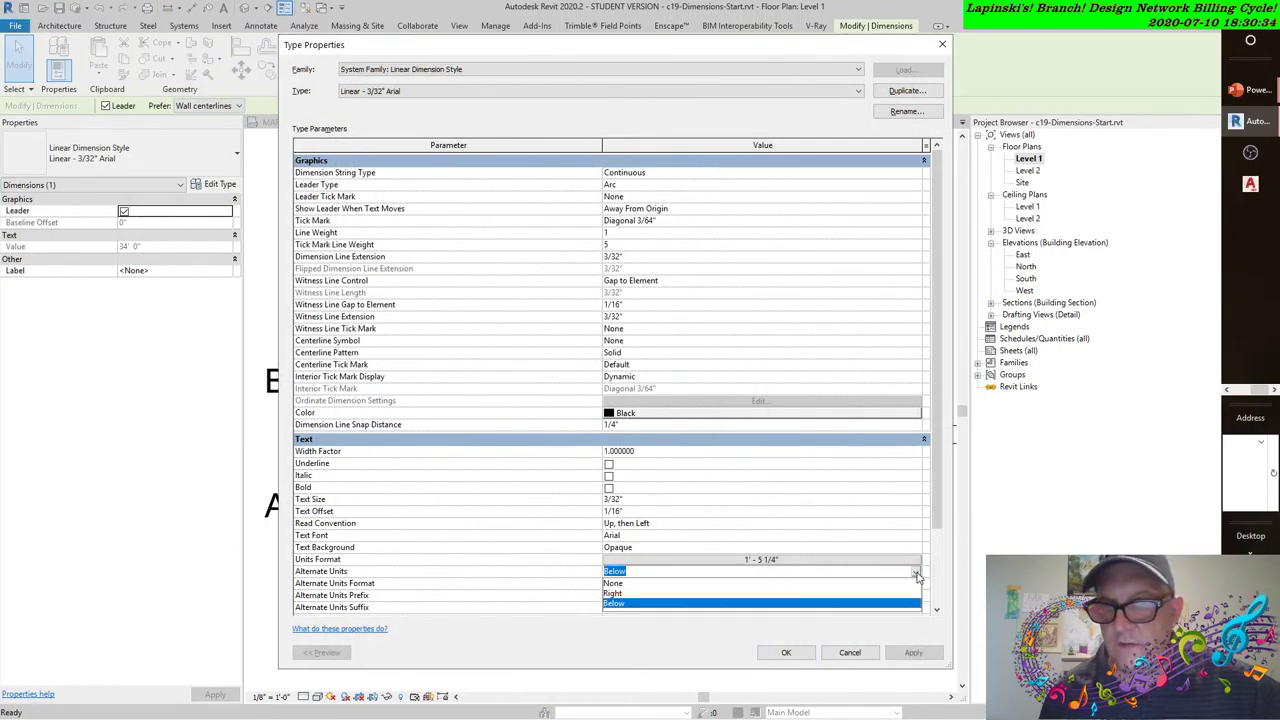
click(613, 583)
click(908, 652)
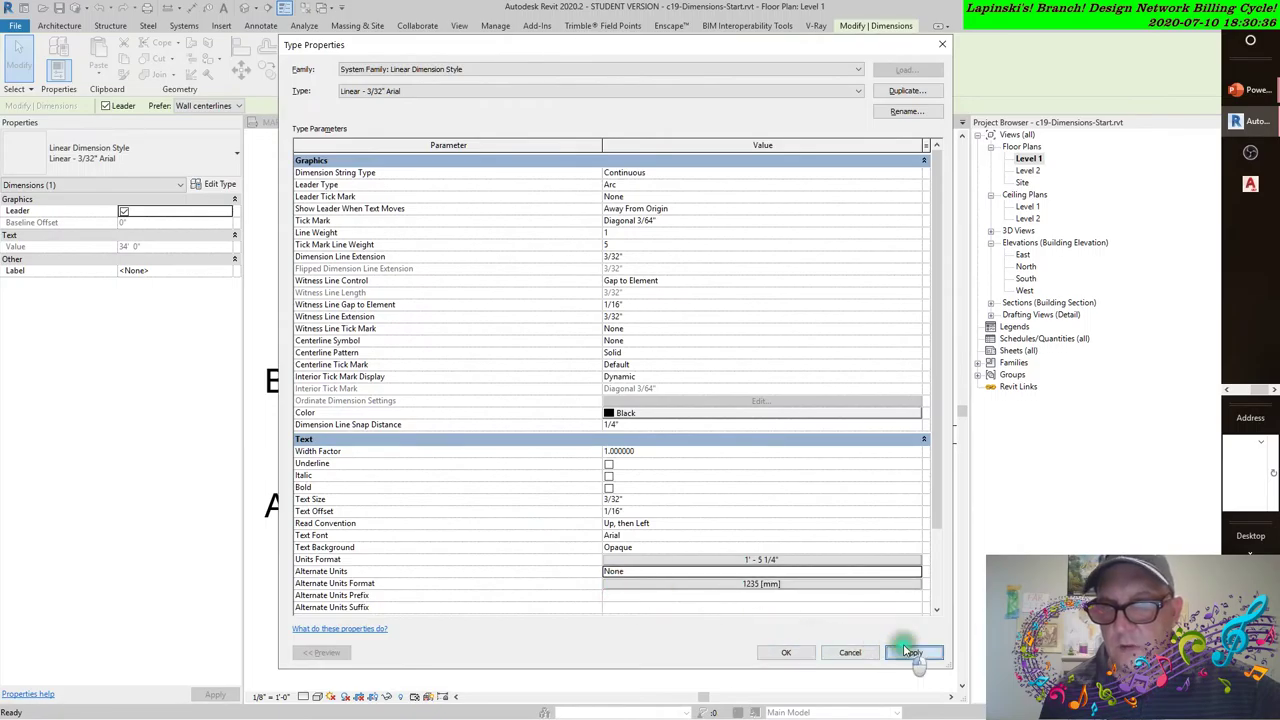
click(788, 652)
click(487, 607)
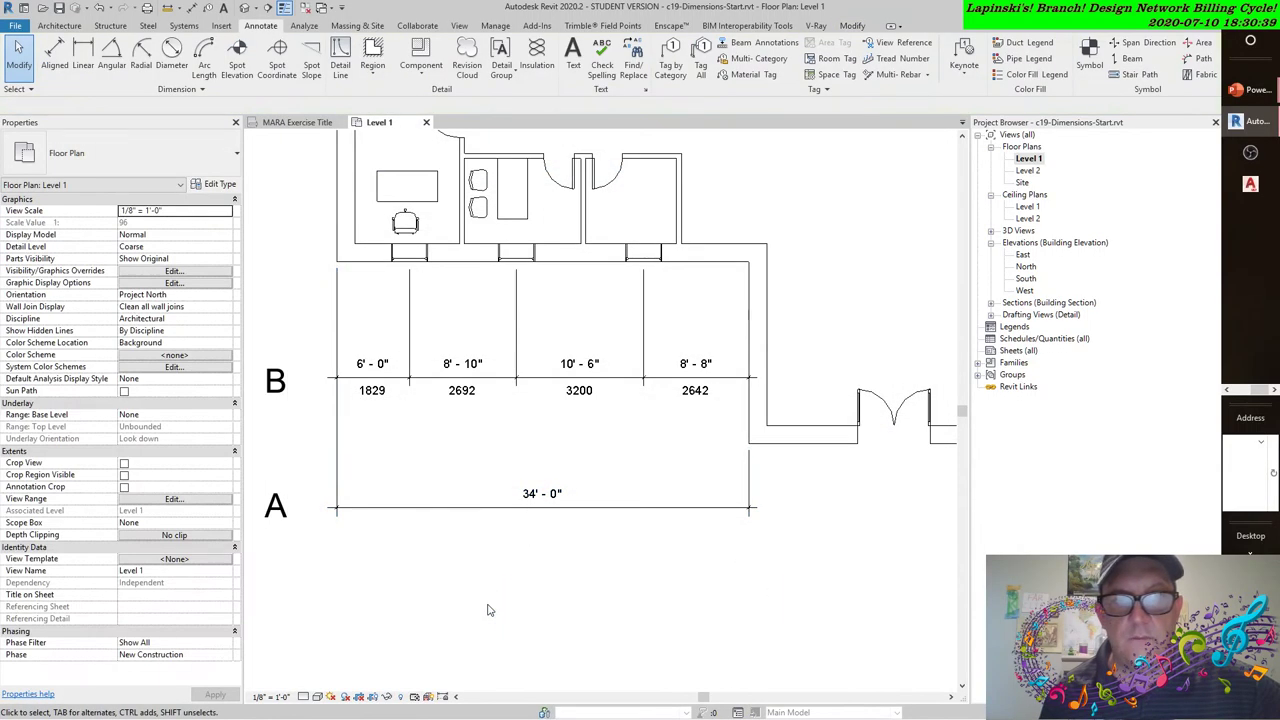
- Set the Alternate Units Suffix to mm in the type properties of dimension string B
click(490, 416)
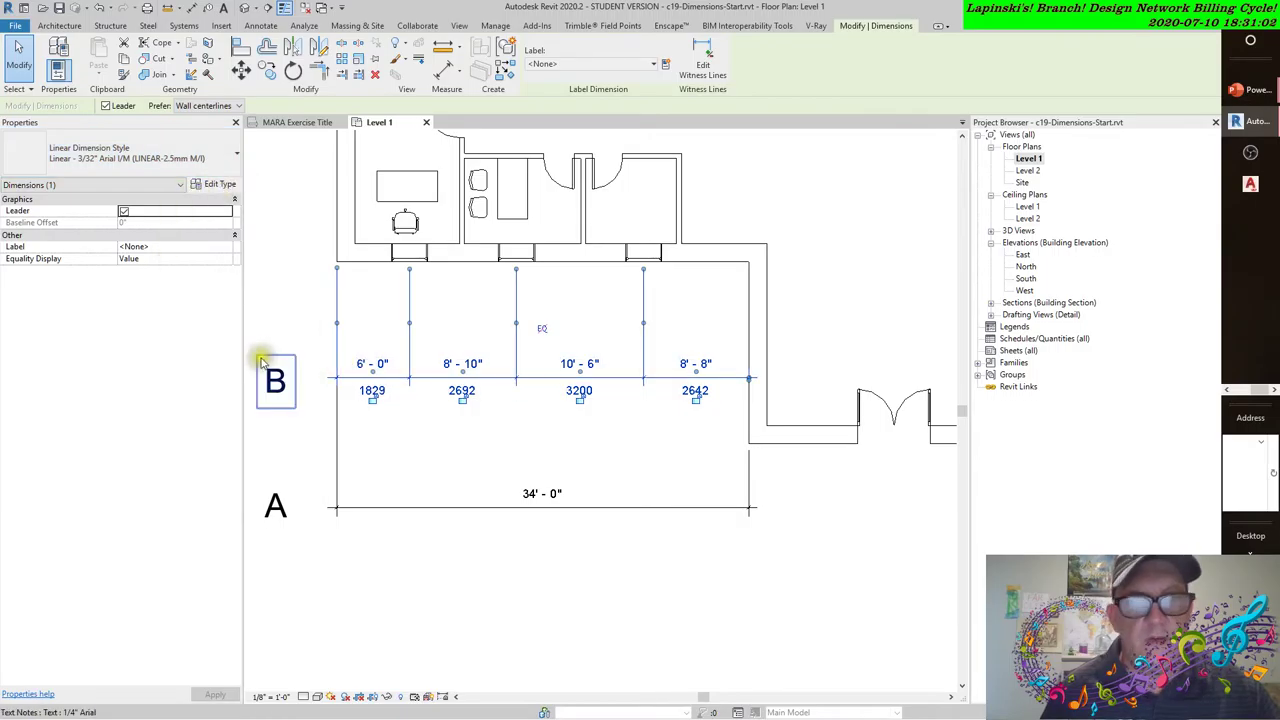
click(219, 184)
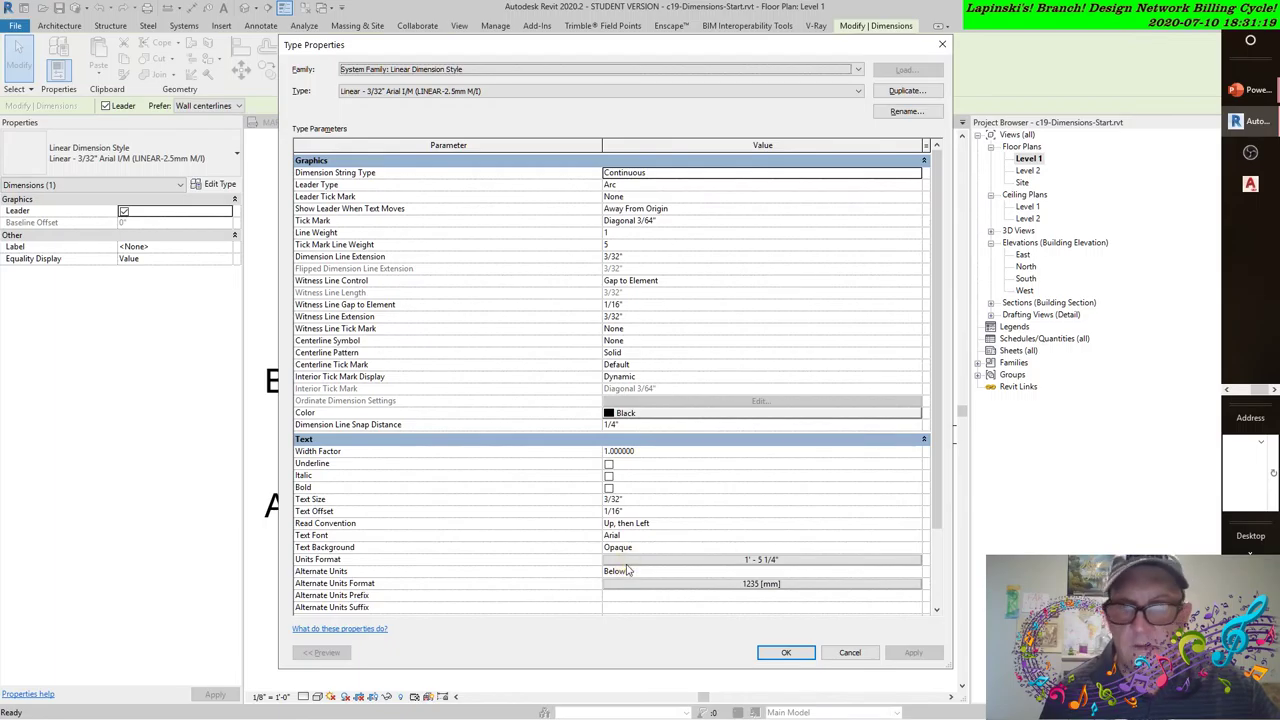
scroll(625, 570, down, 3)
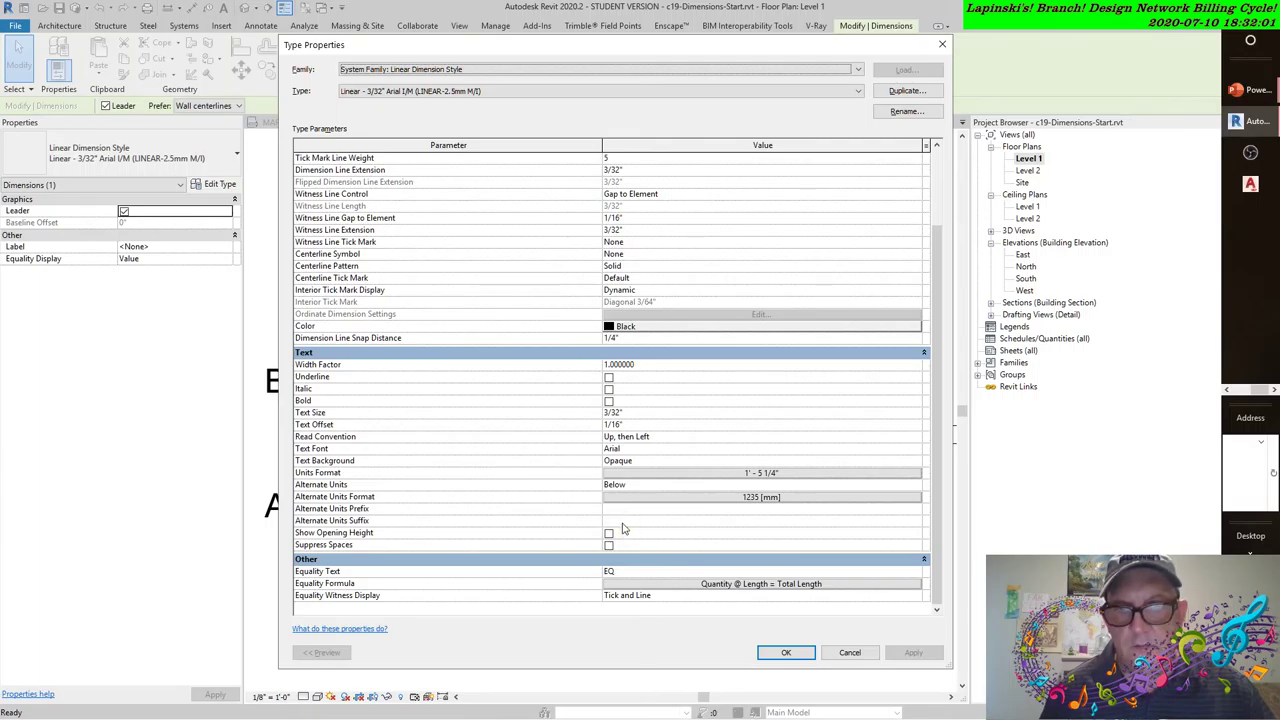
text(mm)
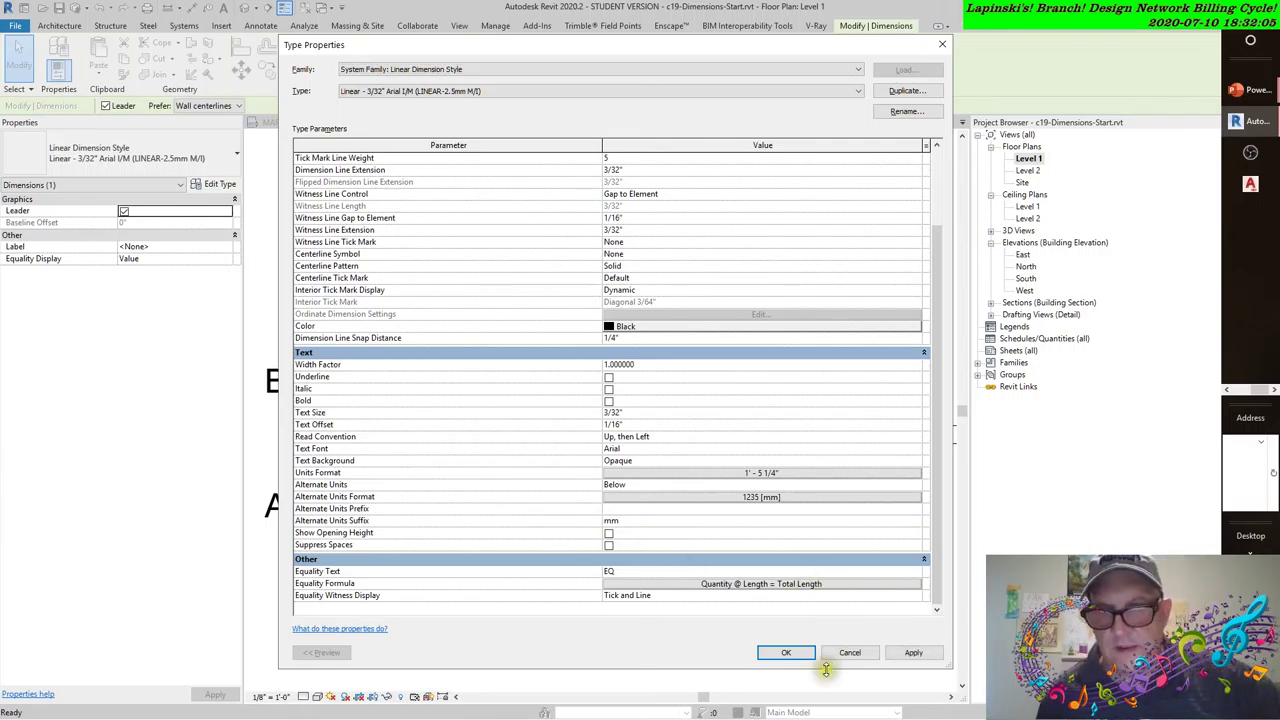
click(905, 652)
click(800, 653)
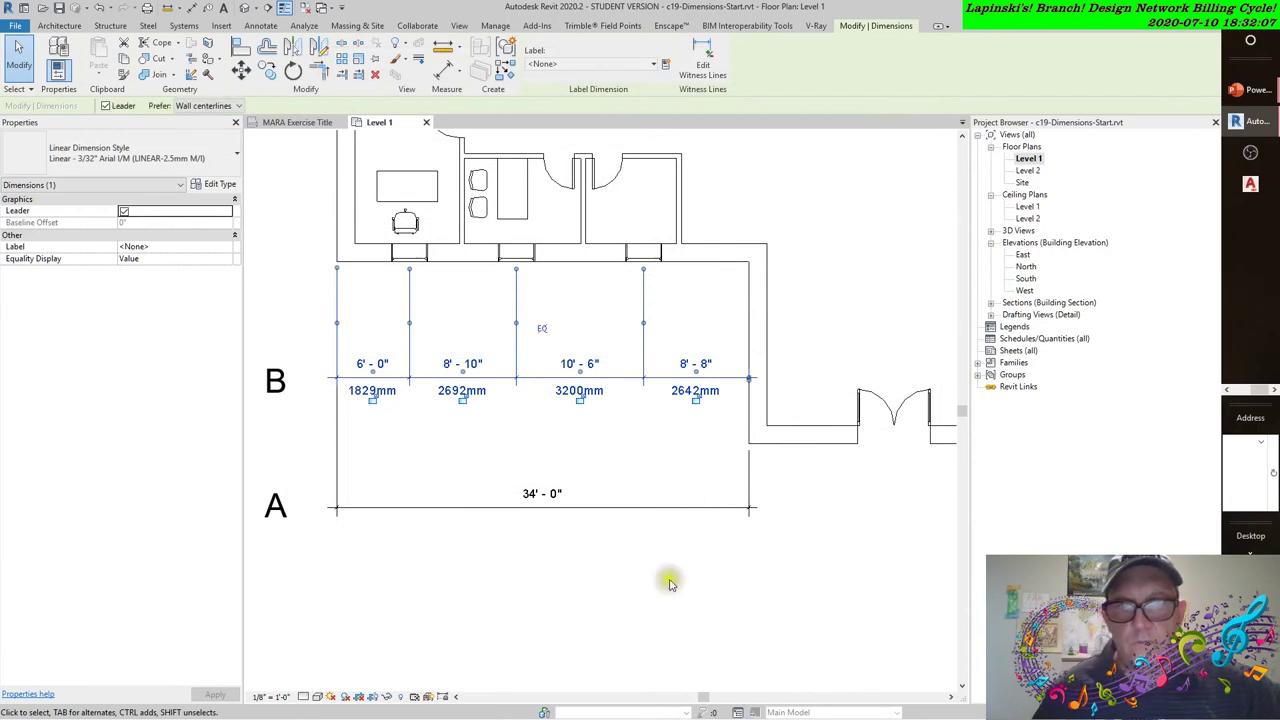
click(608, 622)
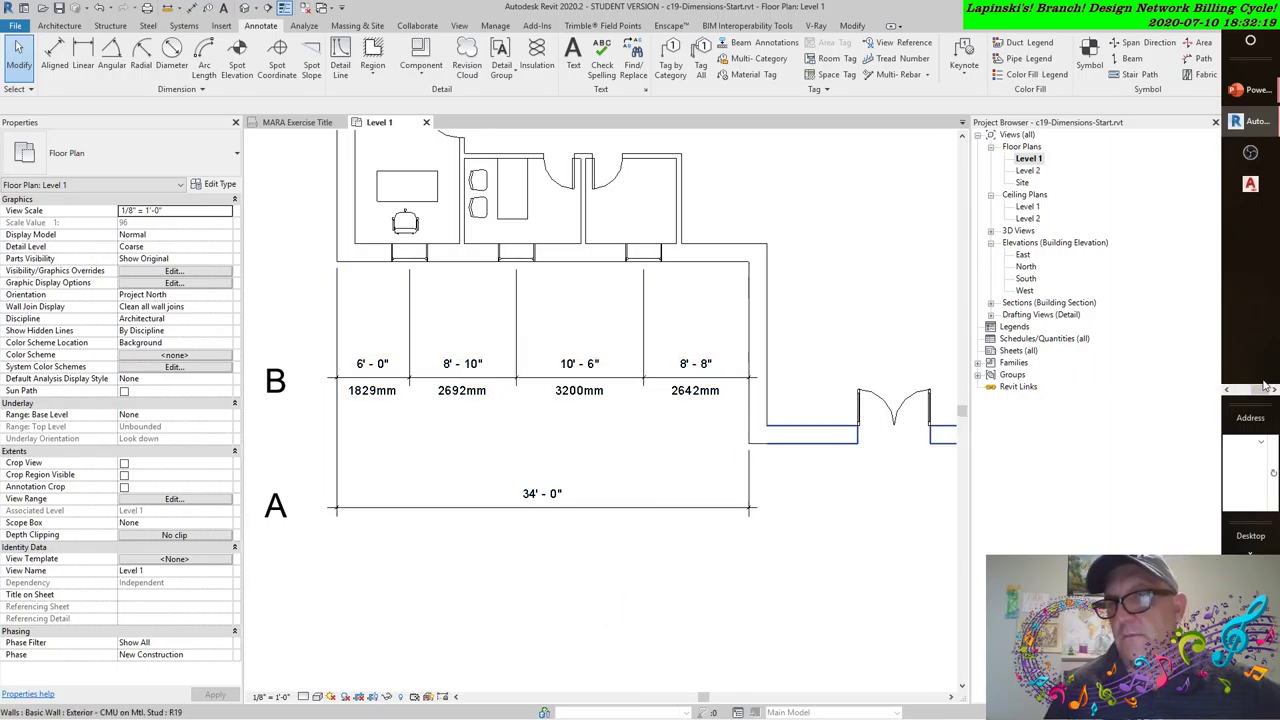
click(1229, 390)
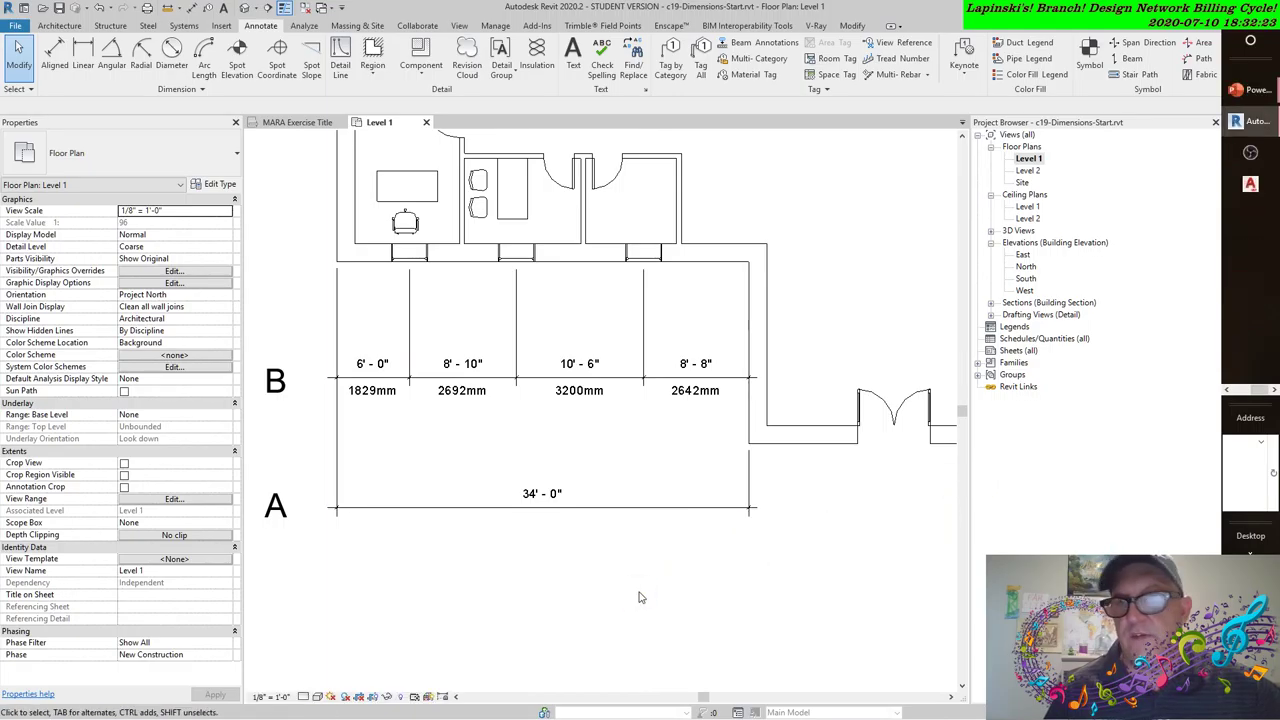
key(z)
key(f)
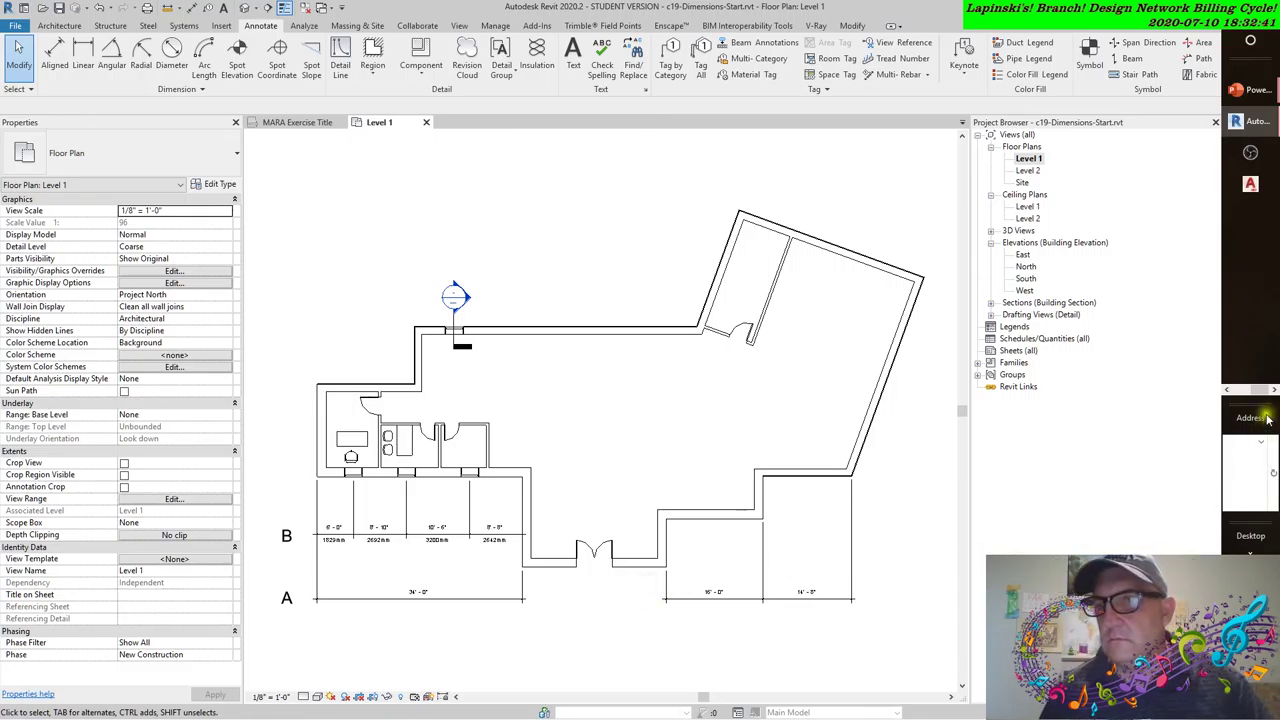
click(1240, 391)
mouse_move(1258, 341)
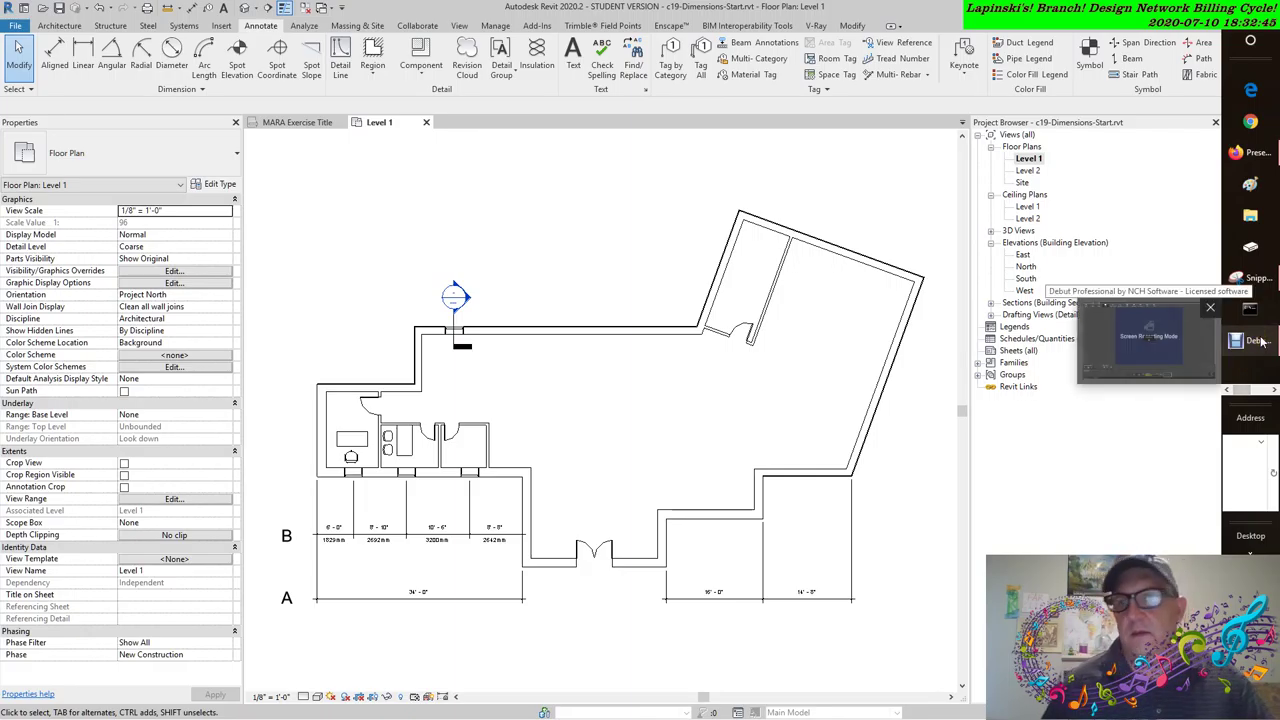
click(1262, 341)
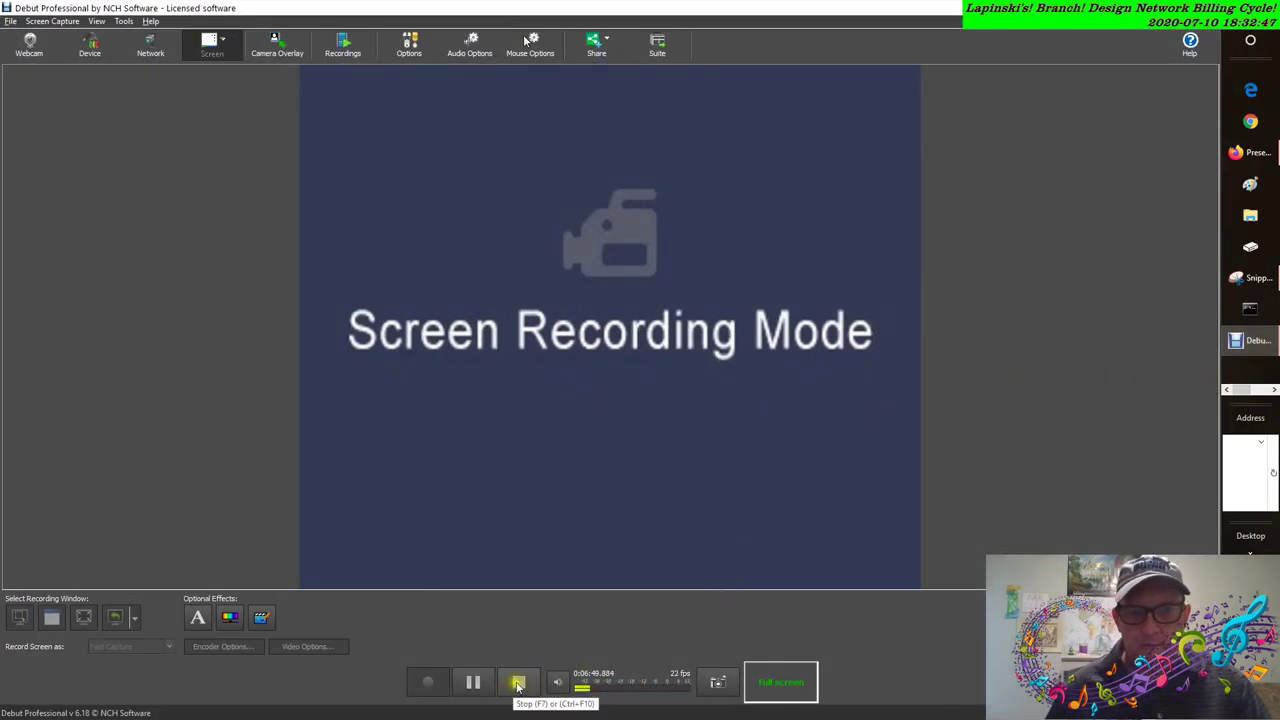